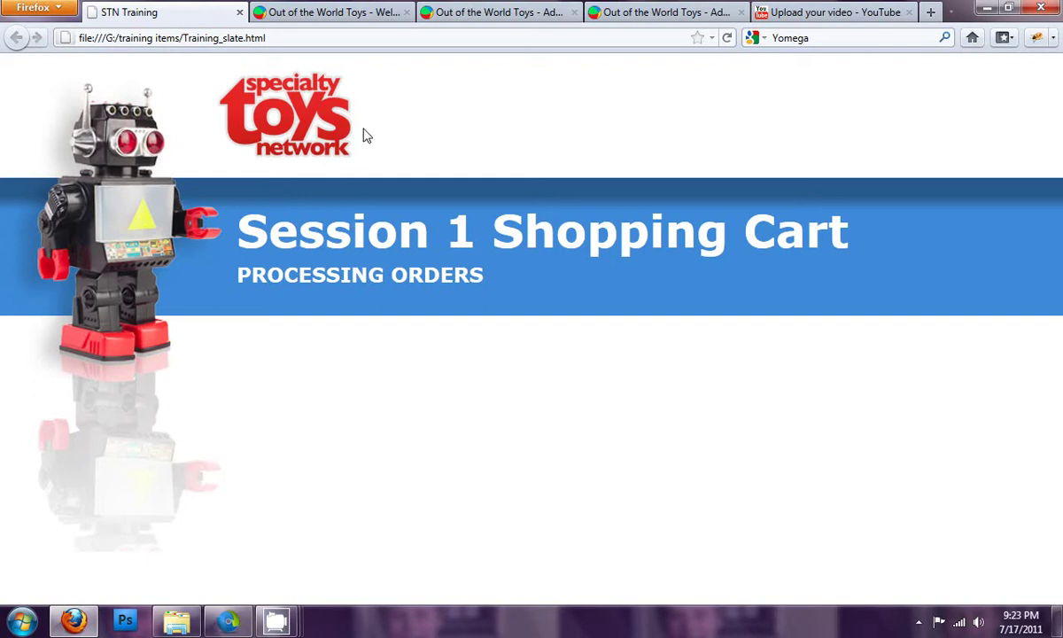
Step: Go through Arts & Crafts in the toy store to the Medieval Castle Playset ($26.00) product page
{"action": "left_click", "coordinate": [369, 13]}
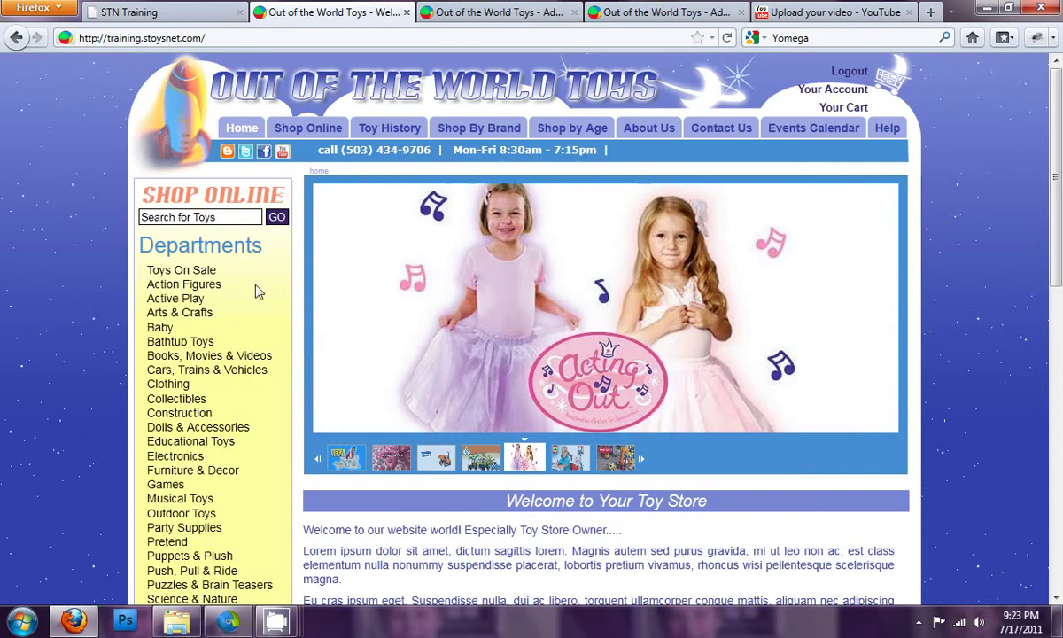
{"action": "left_click", "coordinate": [188, 317]}
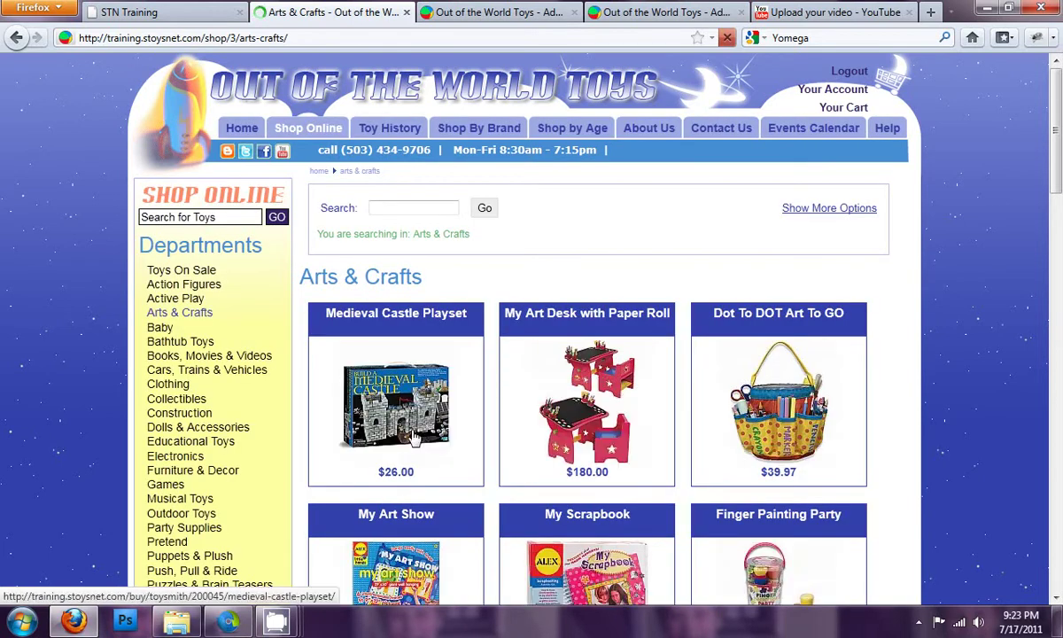
{"action": "left_click", "coordinate": [413, 434]}
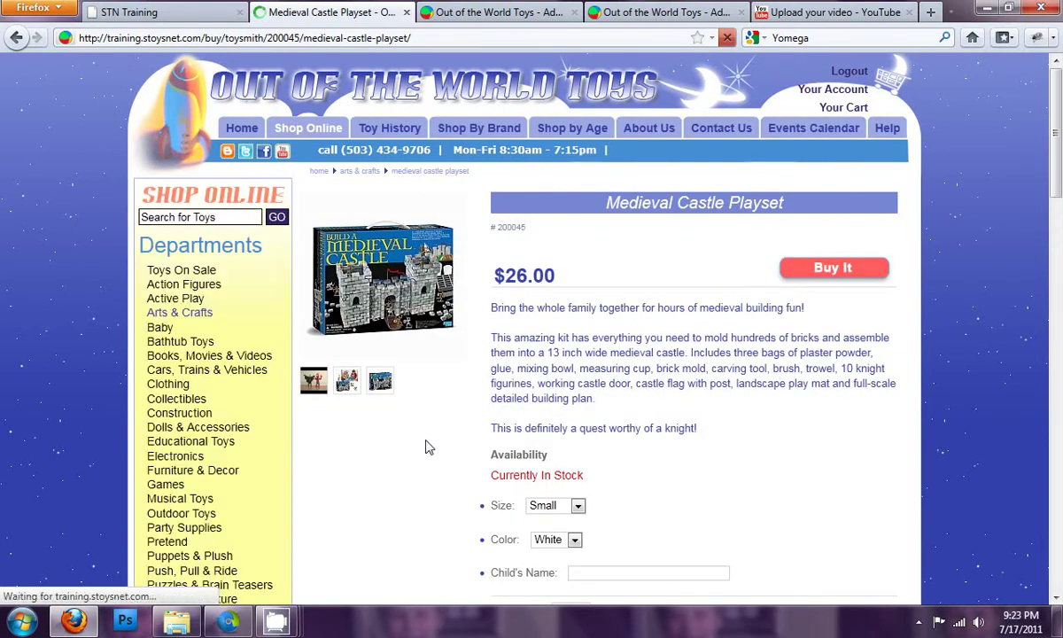
{"action": "scroll", "coordinate": [425, 446], "scroll_direction": "down", "scroll_amount": 2}
Step: Choose Medium size and Green colour, enter the child's name, and tick Add Gift Wrapping ($2.00)
{"action": "left_click", "coordinate": [556, 410]}
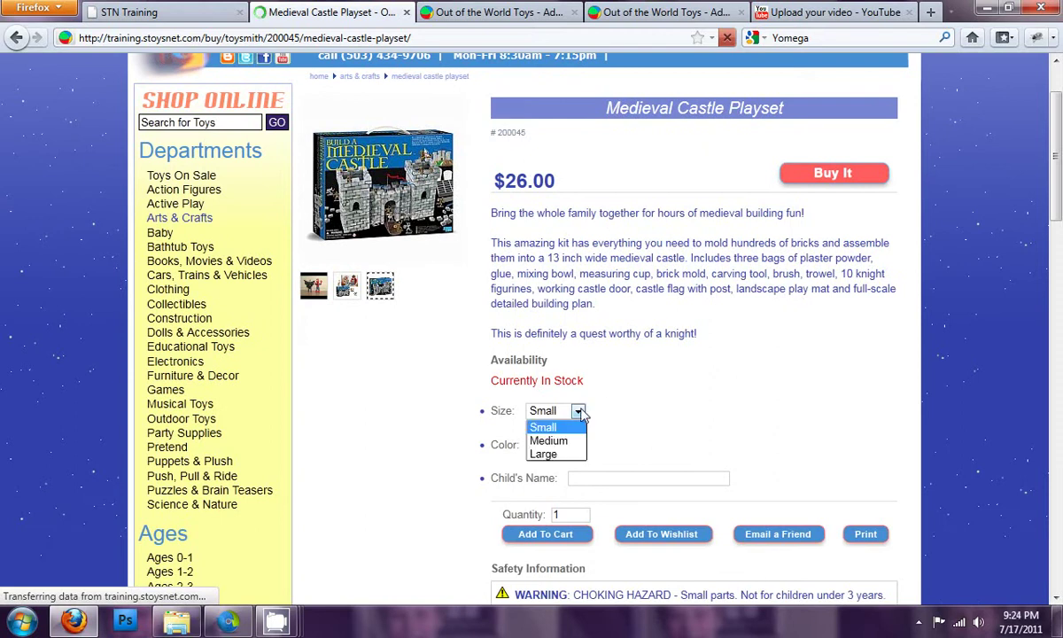
{"action": "left_click", "coordinate": [573, 441]}
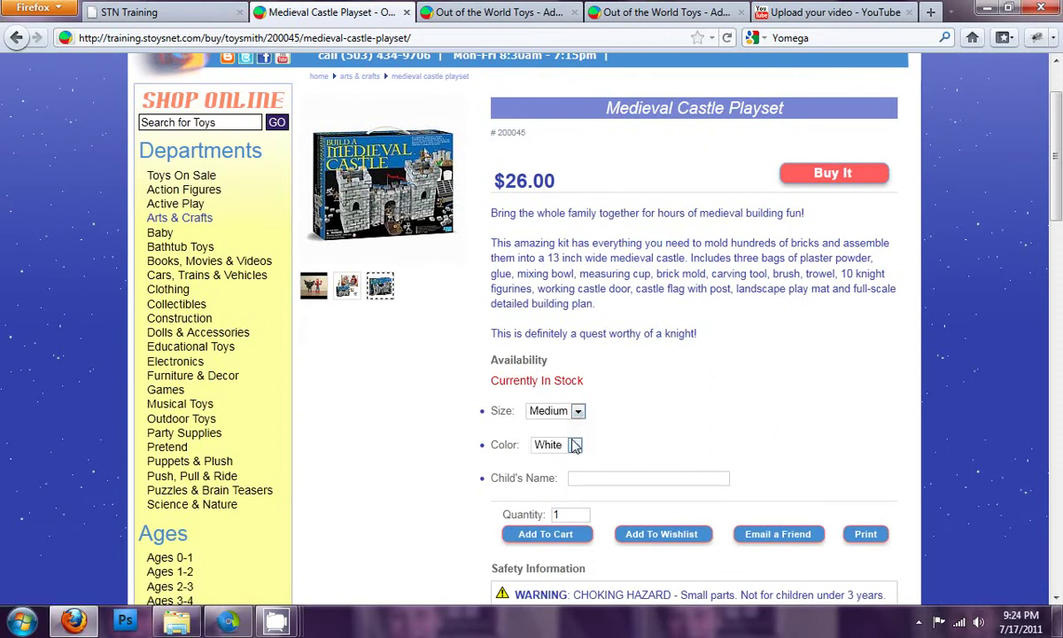
{"action": "left_click", "coordinate": [574, 444]}
{"action": "left_click", "coordinate": [556, 470]}
{"action": "left_click", "coordinate": [584, 478]}
{"action": "type", "text": "Rowan"}
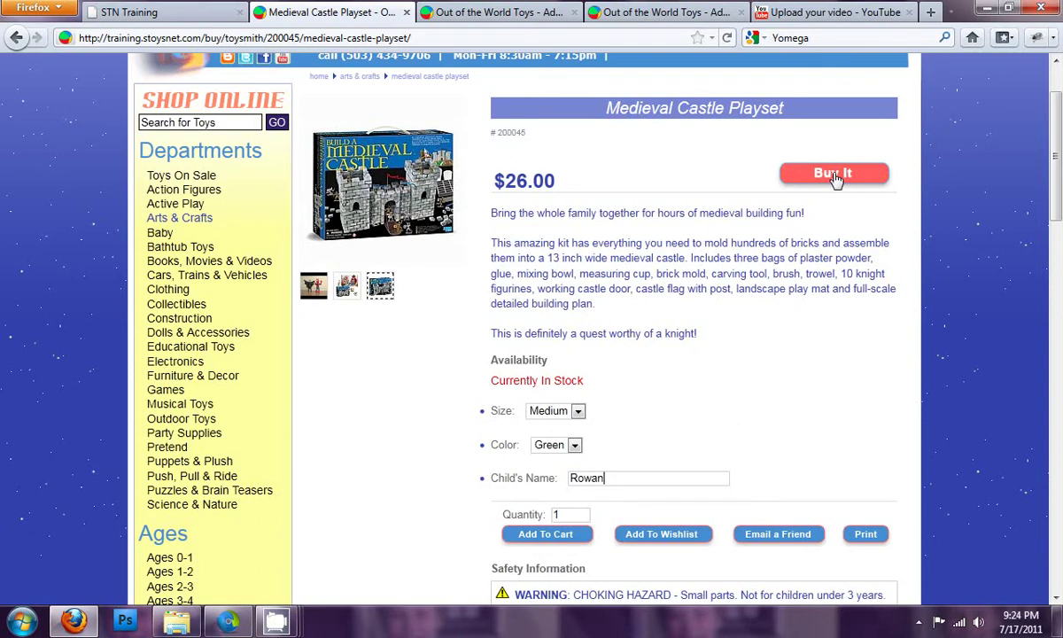
{"action": "scroll", "coordinate": [703, 279], "scroll_direction": "down", "scroll_amount": 4}
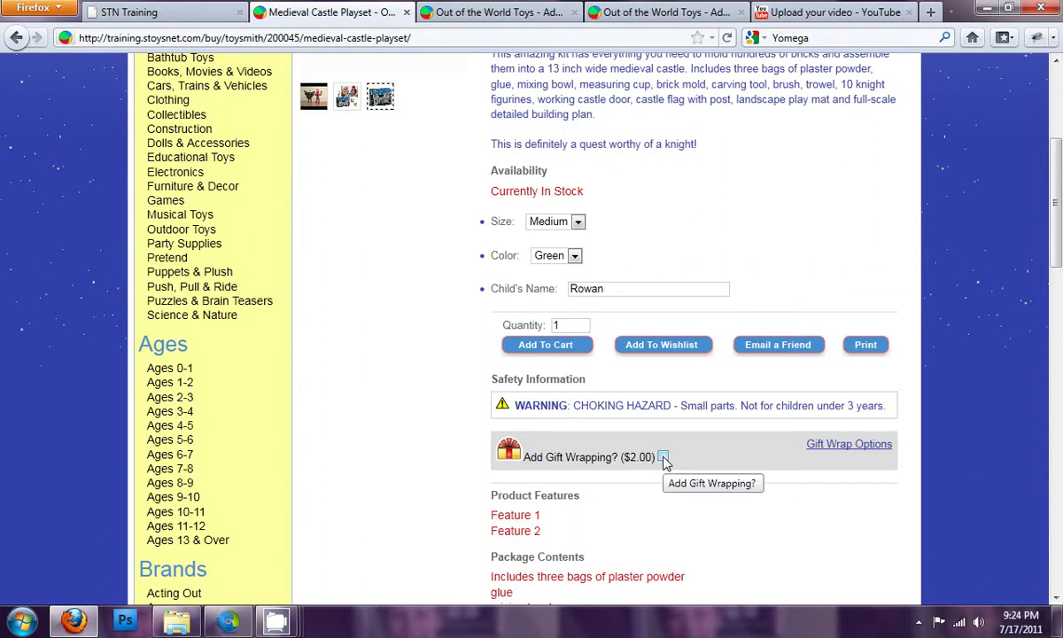
{"action": "left_click", "coordinate": [663, 458]}
Step: Enter the recipient's name, occasion Birthday, gender M, and message 'Happy Birthday from your favorite person'
{"action": "scroll", "coordinate": [666, 464], "scroll_direction": "down", "scroll_amount": 2}
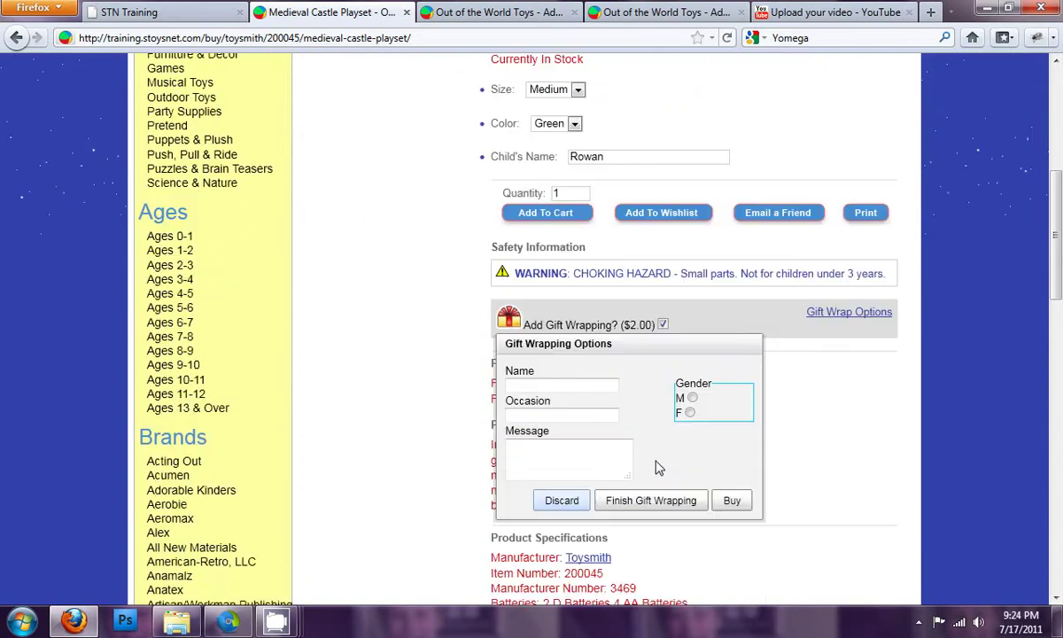
{"action": "left_click", "coordinate": [529, 382]}
{"action": "type", "text": "Rowan"}
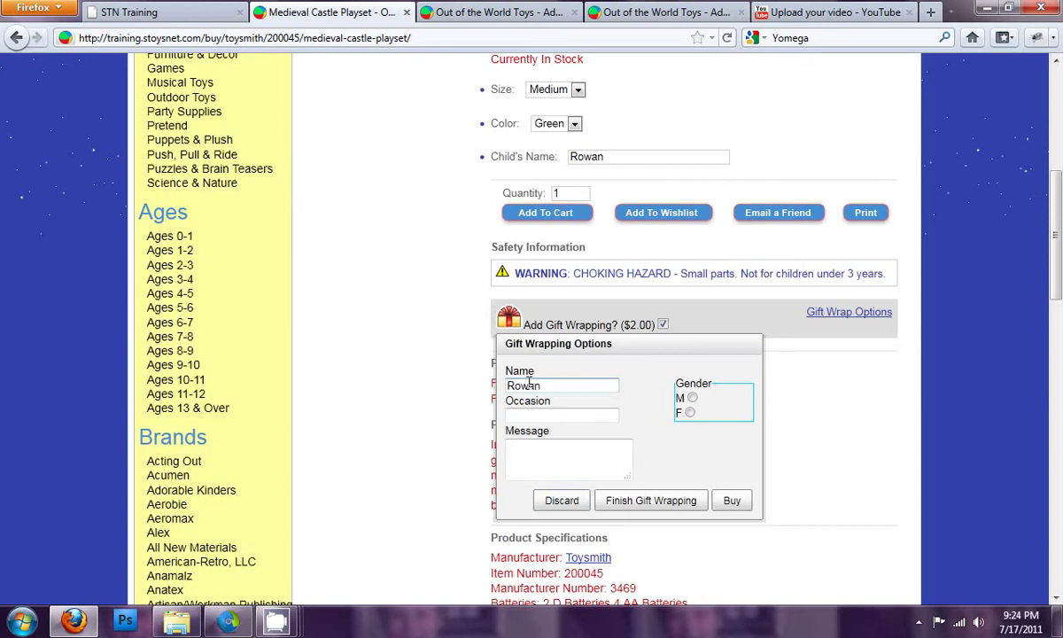
{"action": "left_click", "coordinate": [539, 415]}
{"action": "type", "text": "Birthday"}
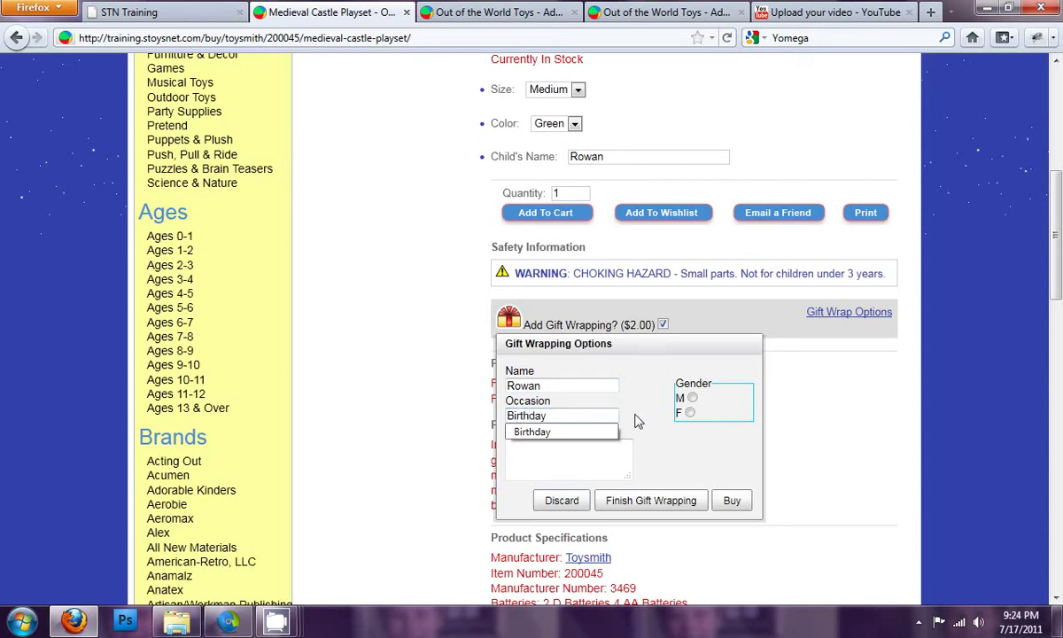
{"action": "left_click", "coordinate": [691, 398]}
{"action": "left_click", "coordinate": [559, 454]}
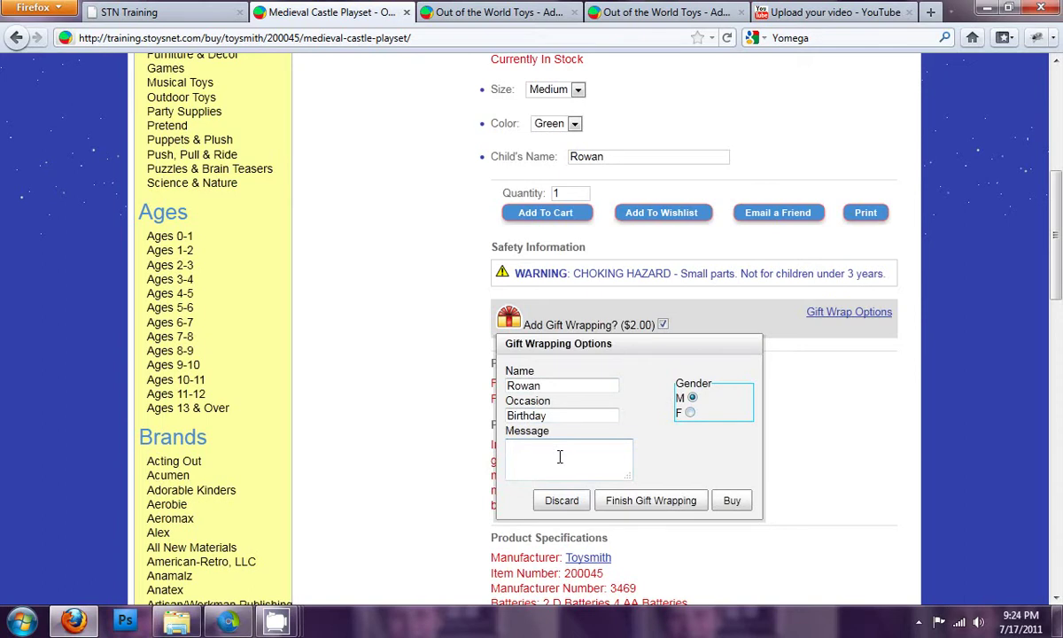
{"action": "type", "text": "Happy Birthday from your favorite person!"}
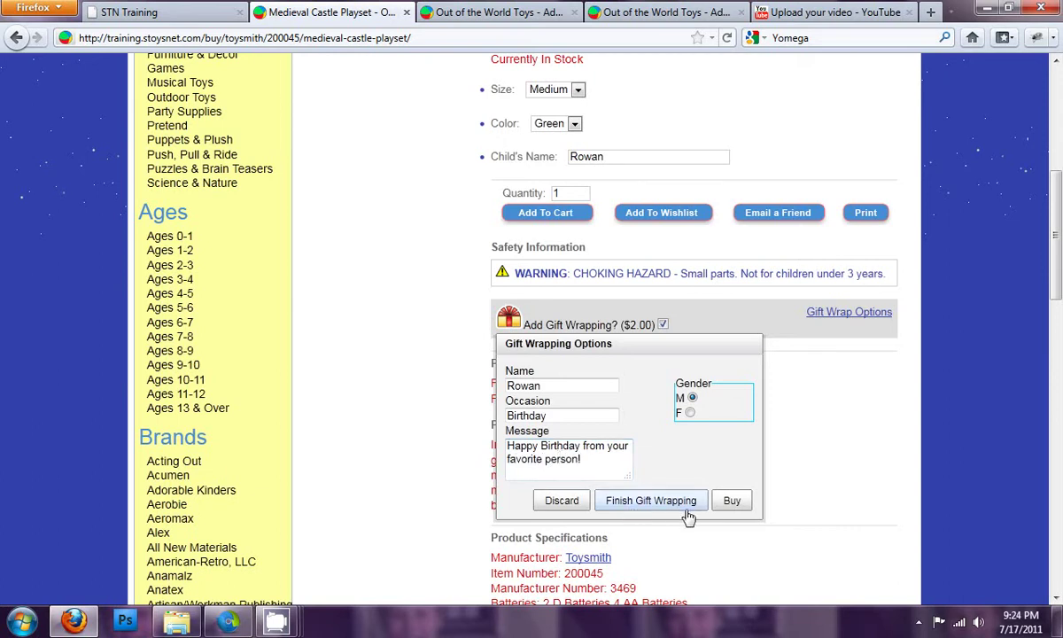
Step: Finish the gift wrapping and add the playset to the cart, totalling $67.97
{"action": "left_click", "coordinate": [632, 506]}
{"action": "scroll", "coordinate": [709, 441], "scroll_direction": "up", "scroll_amount": 5}
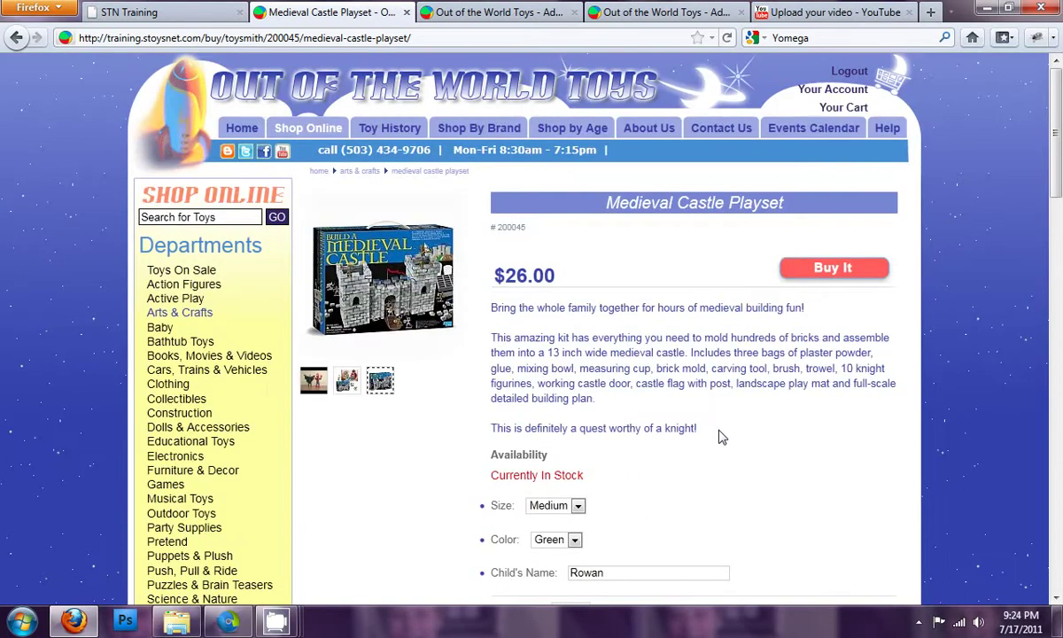
{"action": "left_click", "coordinate": [797, 259]}
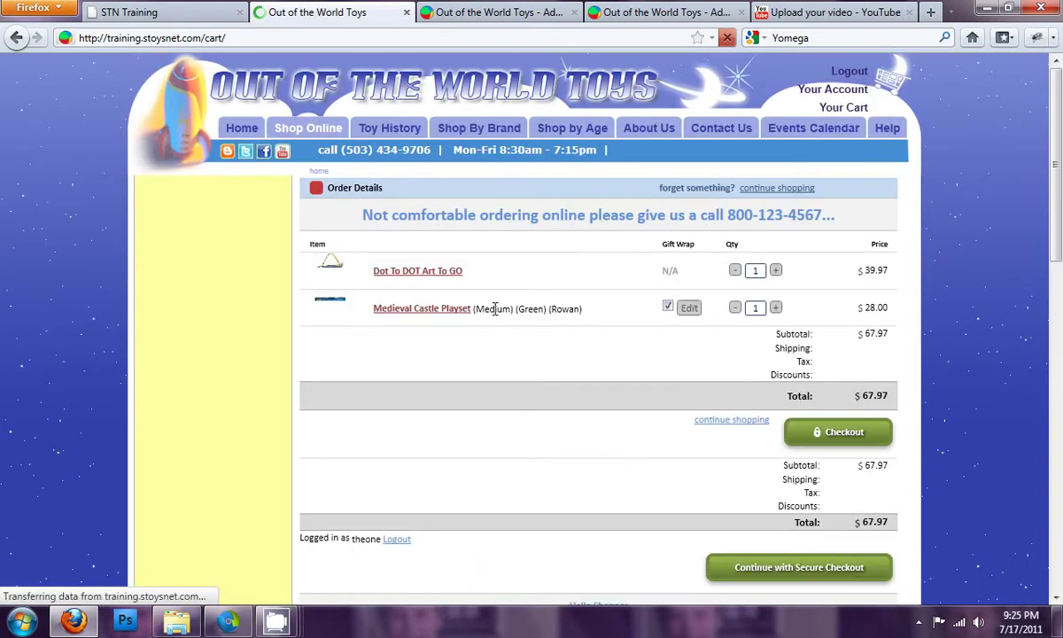
{"action": "left_click_drag", "start_coordinate": [488, 308], "coordinate": [529, 307]}
{"action": "left_click", "coordinate": [529, 308]}
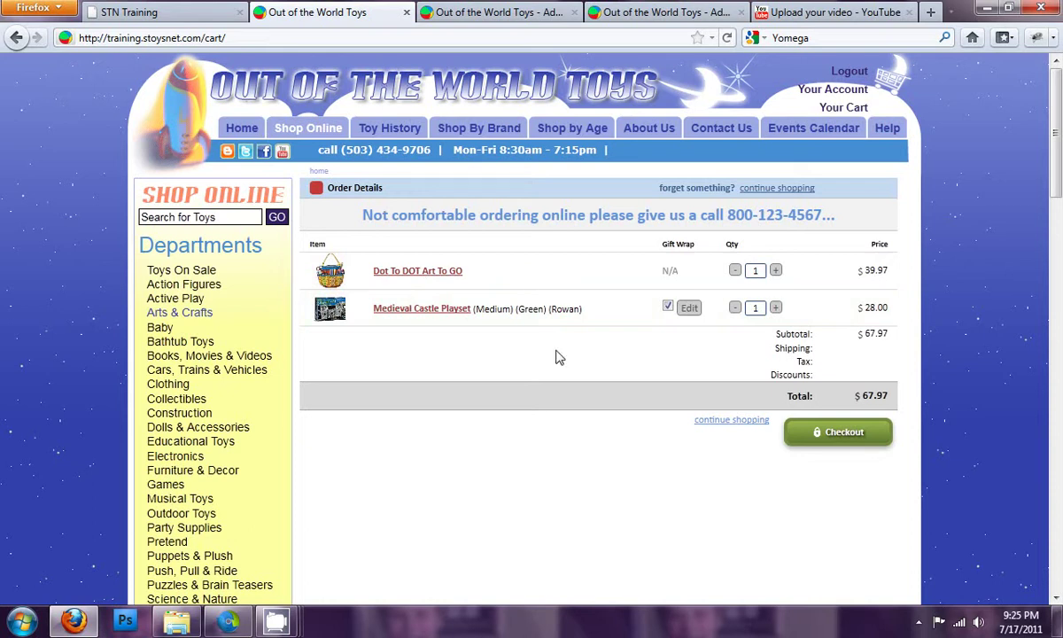
Step: Start secure checkout and ship to the previously saved alternate address
{"action": "left_click", "coordinate": [837, 431]}
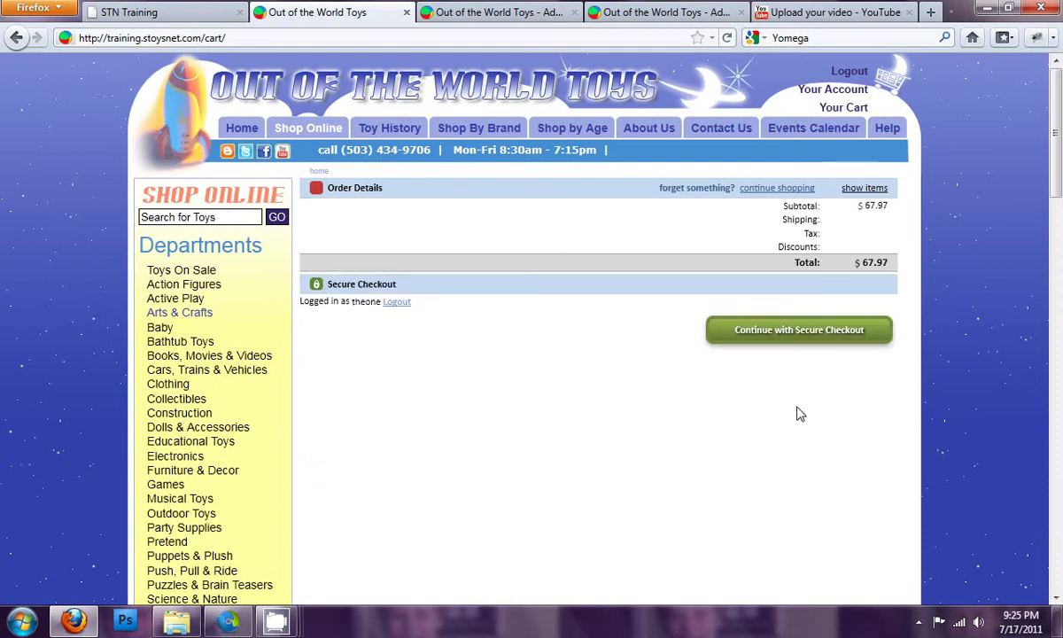
{"action": "left_click", "coordinate": [783, 331]}
{"action": "scroll", "coordinate": [744, 401], "scroll_direction": "down", "scroll_amount": 4}
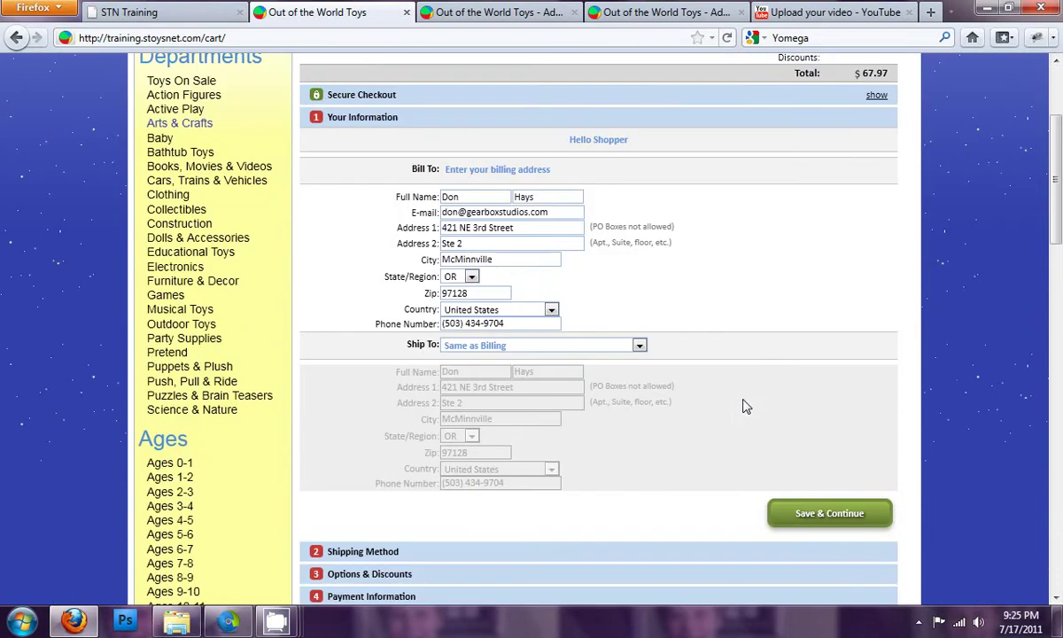
{"action": "left_click", "coordinate": [498, 347]}
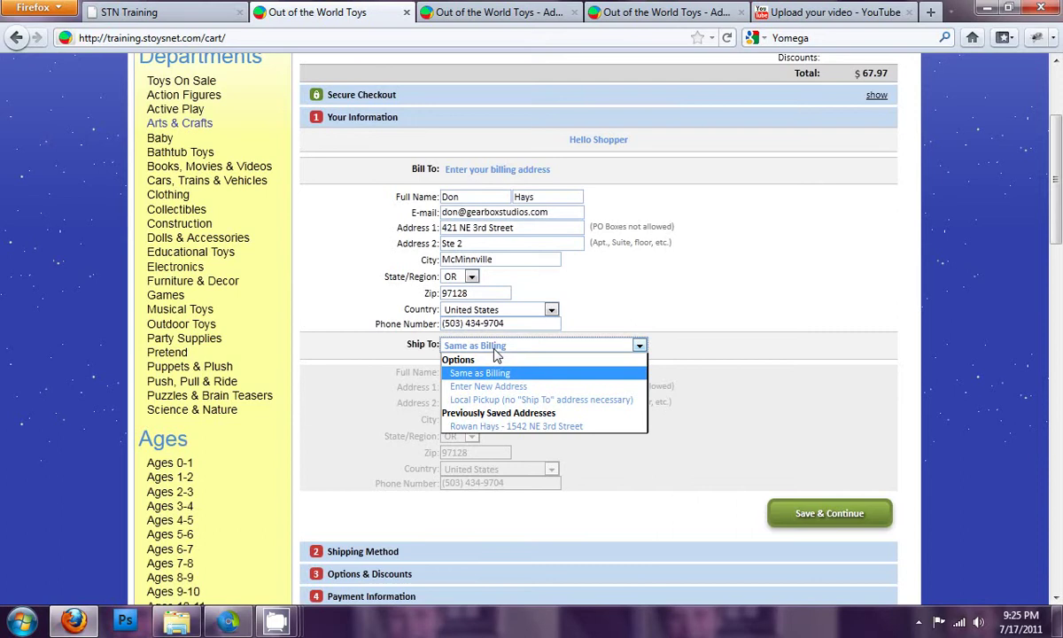
{"action": "left_click", "coordinate": [507, 428]}
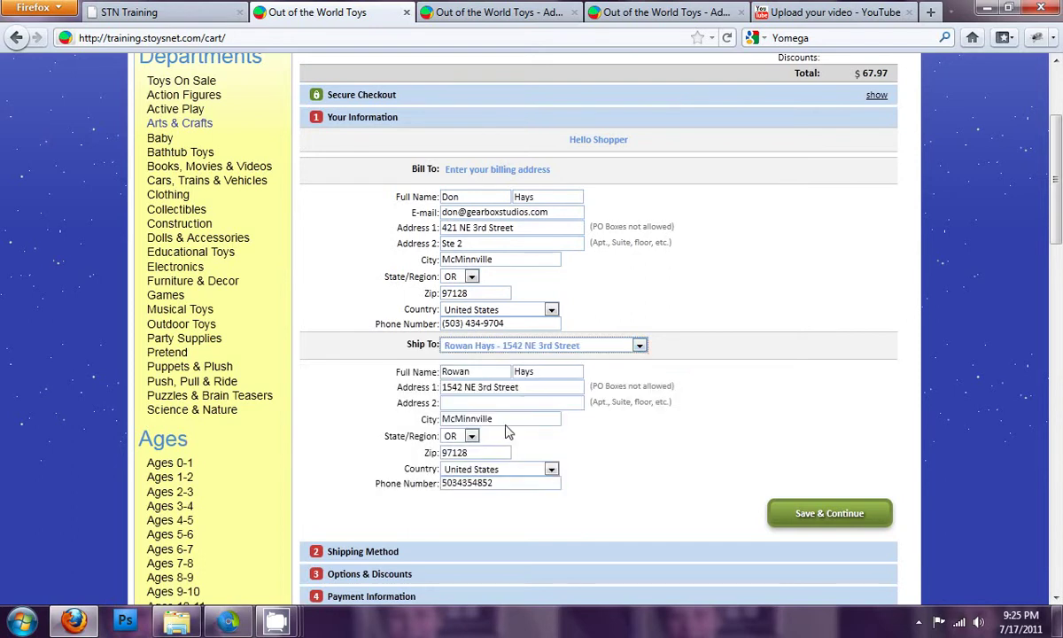
{"action": "left_click", "coordinate": [819, 515]}
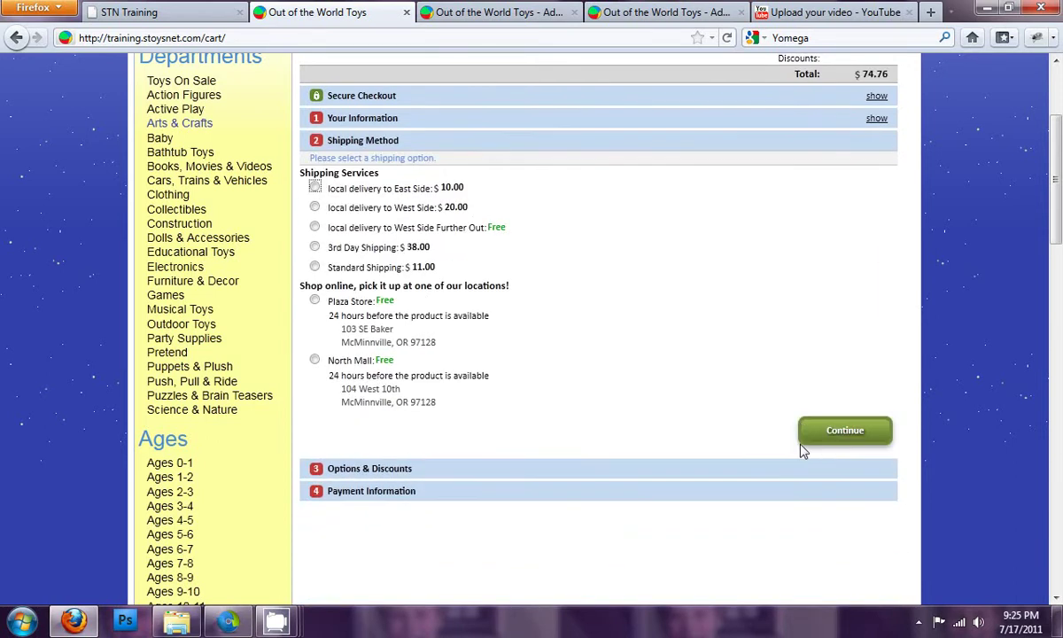
Step: Select Standard Shipping ($11.00) and continue to Options & Discounts
{"action": "left_click", "coordinate": [314, 267]}
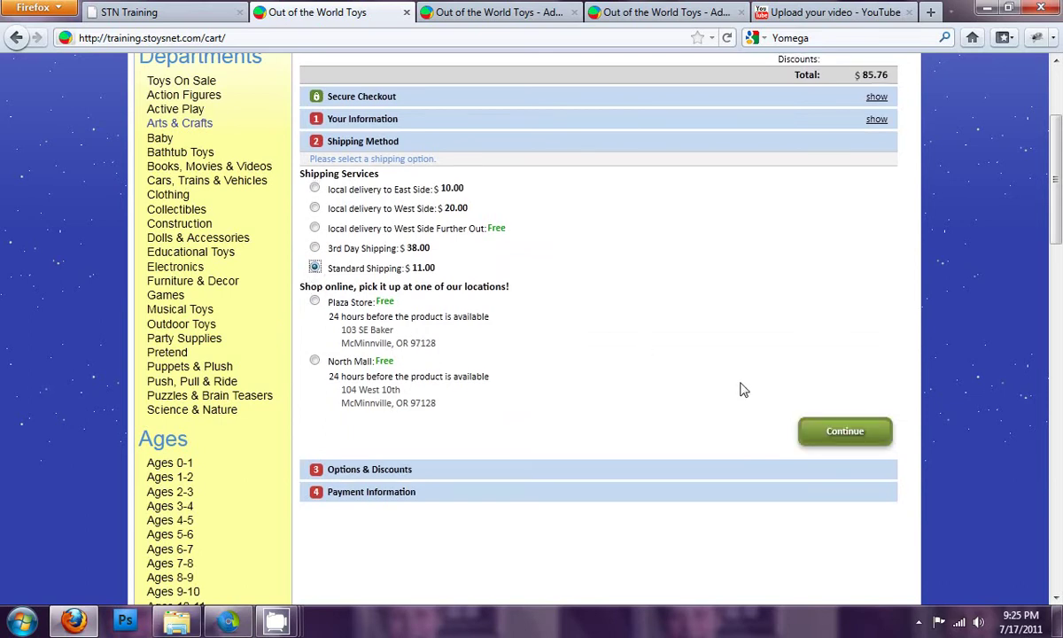
{"action": "left_click", "coordinate": [858, 432]}
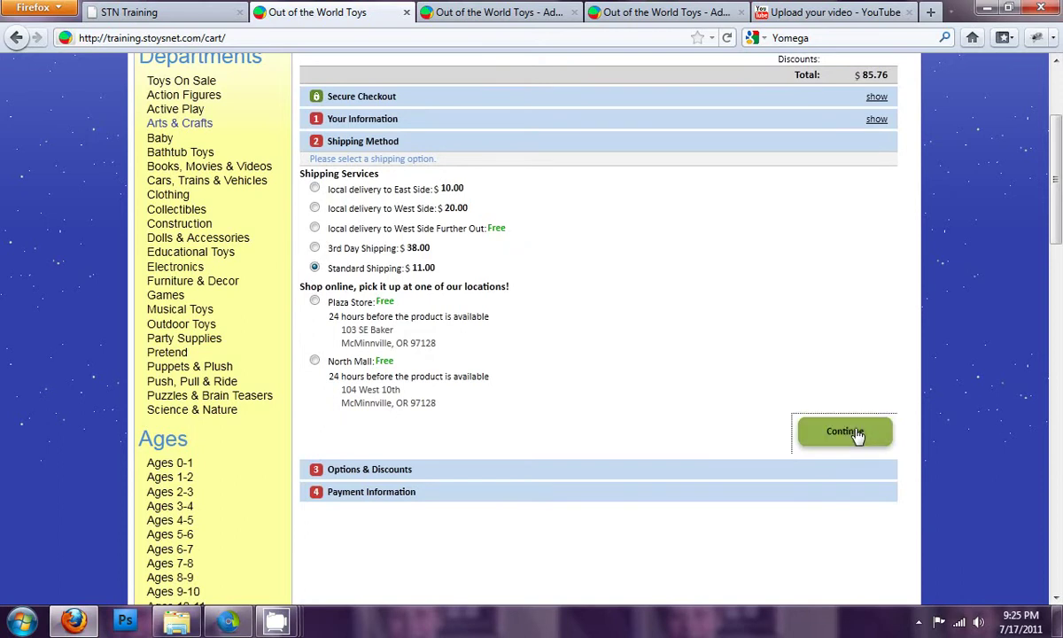
{"action": "left_click", "coordinate": [724, 202]}
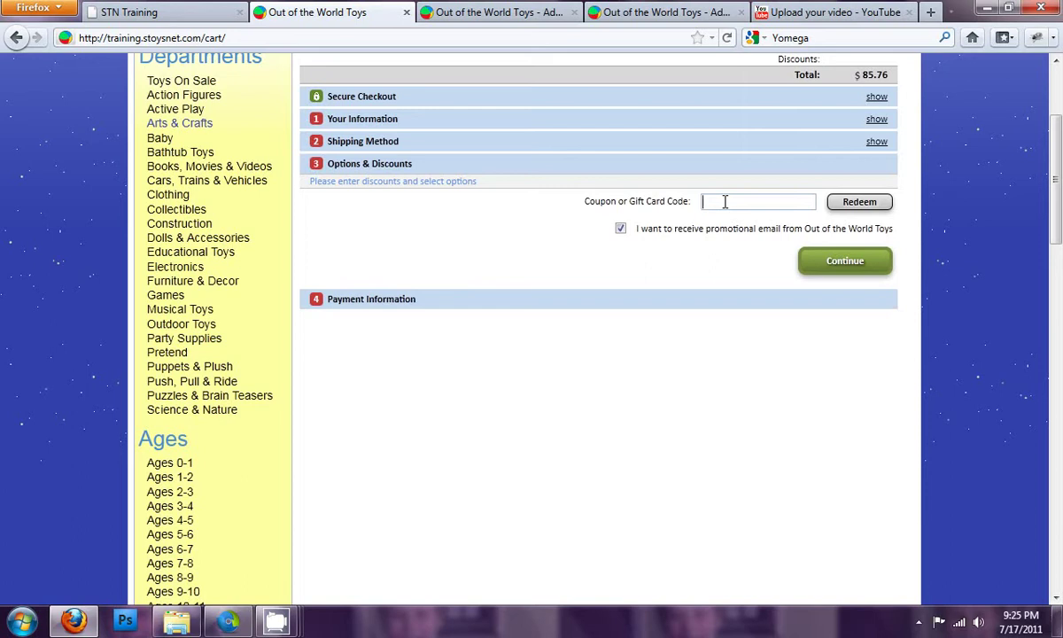
Step: Apply the training coupon code and continue to the payment information step
{"action": "type", "text": "traininn"}
{"action": "key", "text": "BackSpace"}
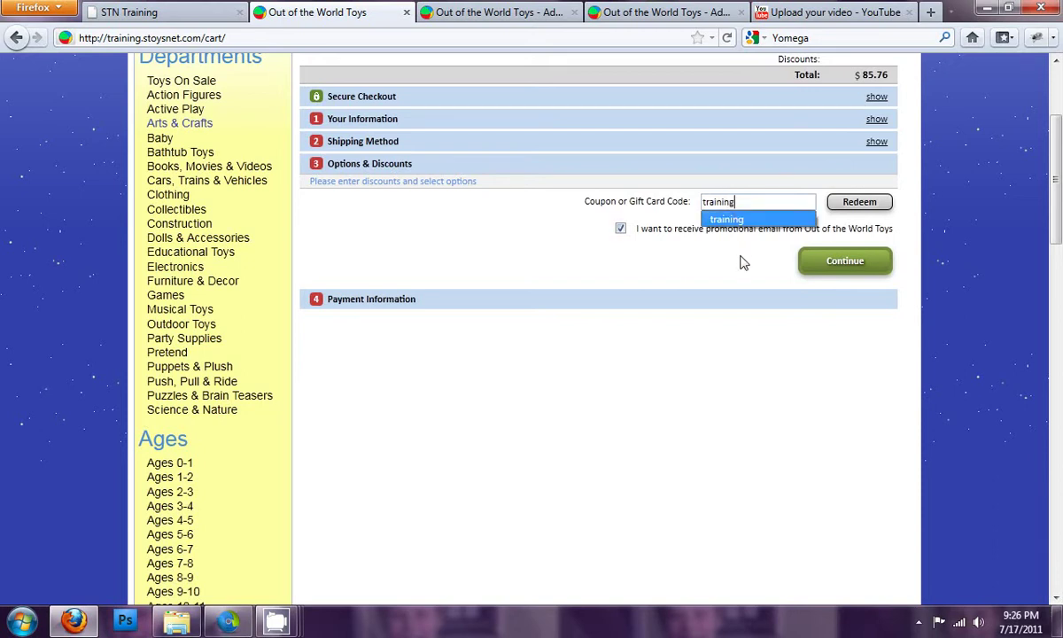
{"action": "left_click", "coordinate": [739, 254]}
{"action": "scroll", "coordinate": [816, 232], "scroll_direction": "up", "scroll_amount": 4}
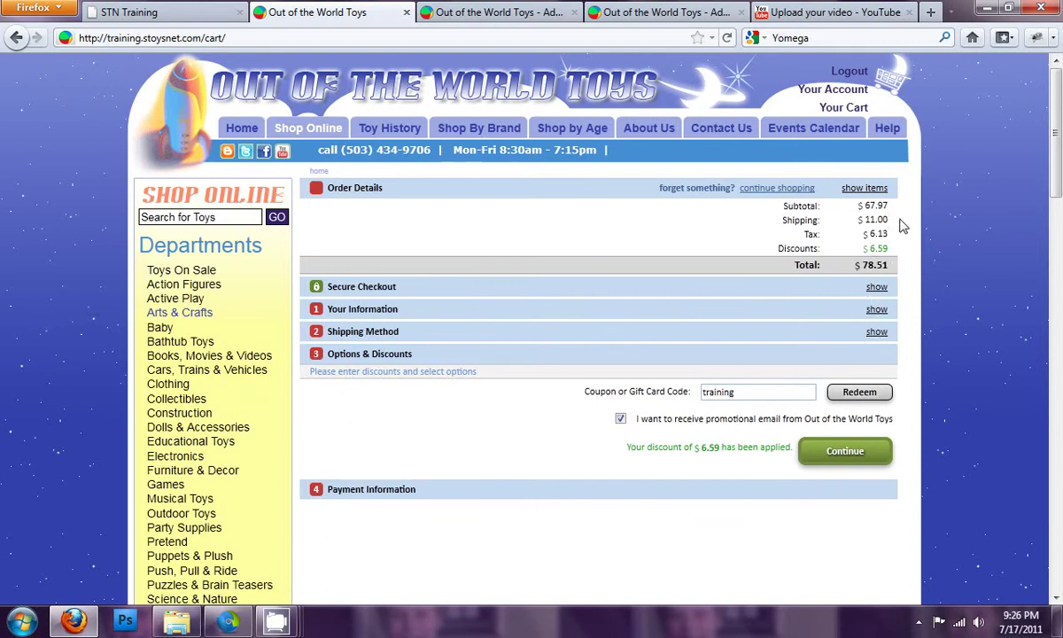
{"action": "scroll", "coordinate": [797, 321], "scroll_direction": "down", "scroll_amount": 2}
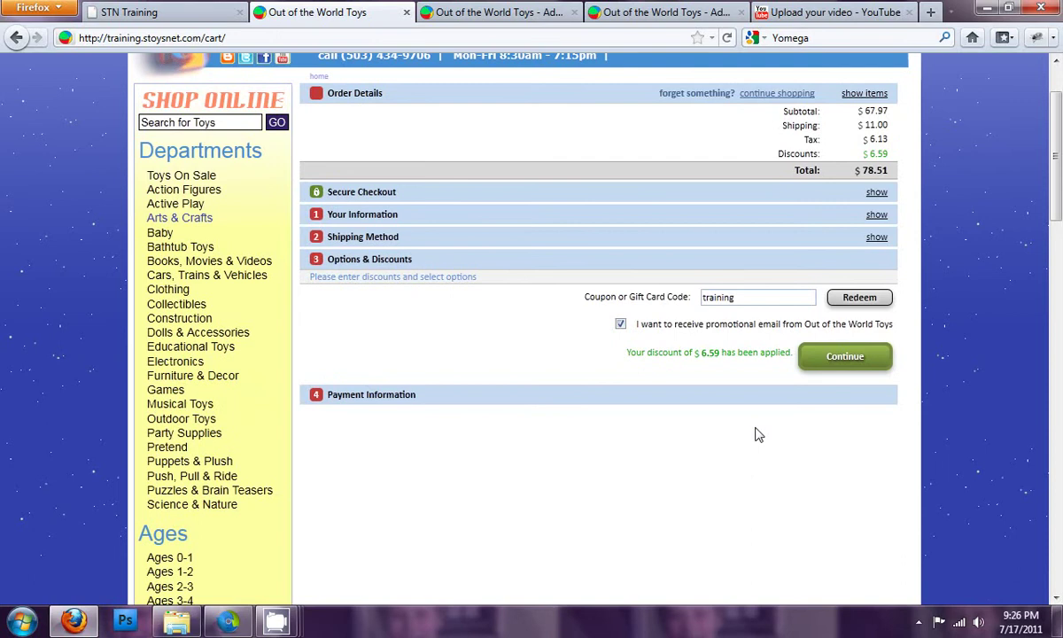
{"action": "left_click", "coordinate": [838, 356]}
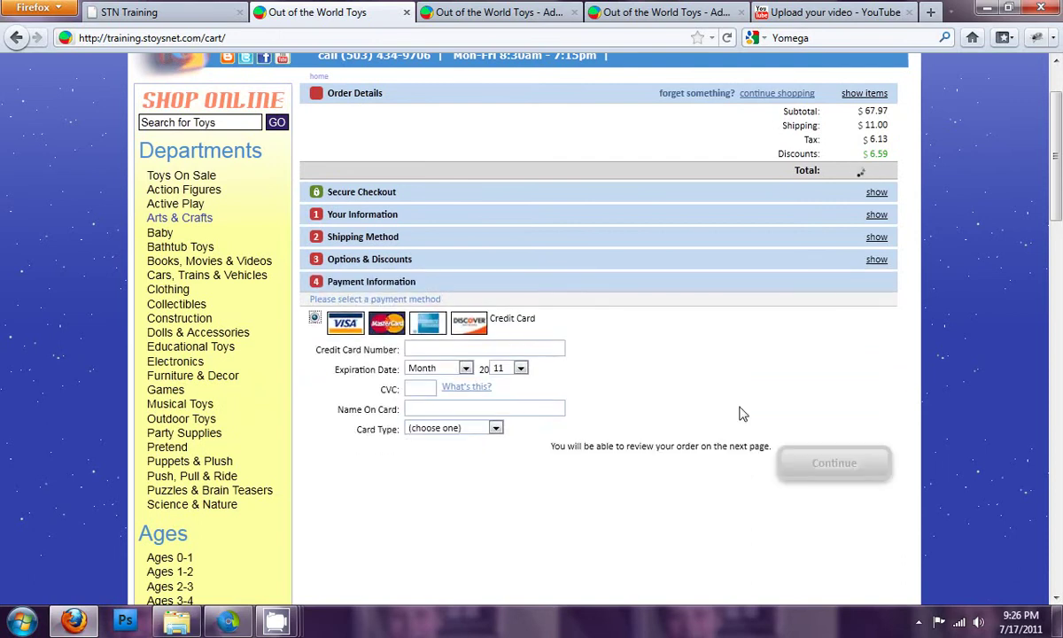
Step: Enter the card number, April 2013 expiry, security code and cardholder name, then continue to review
{"action": "left_click", "coordinate": [486, 349]}
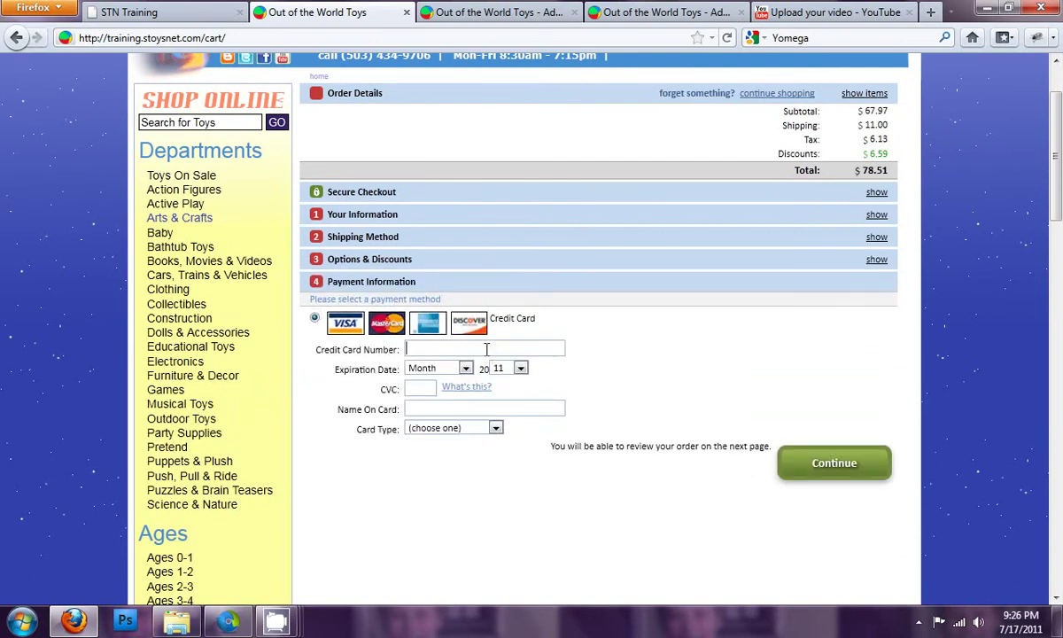
{"action": "type", "text": "4222222222222"}
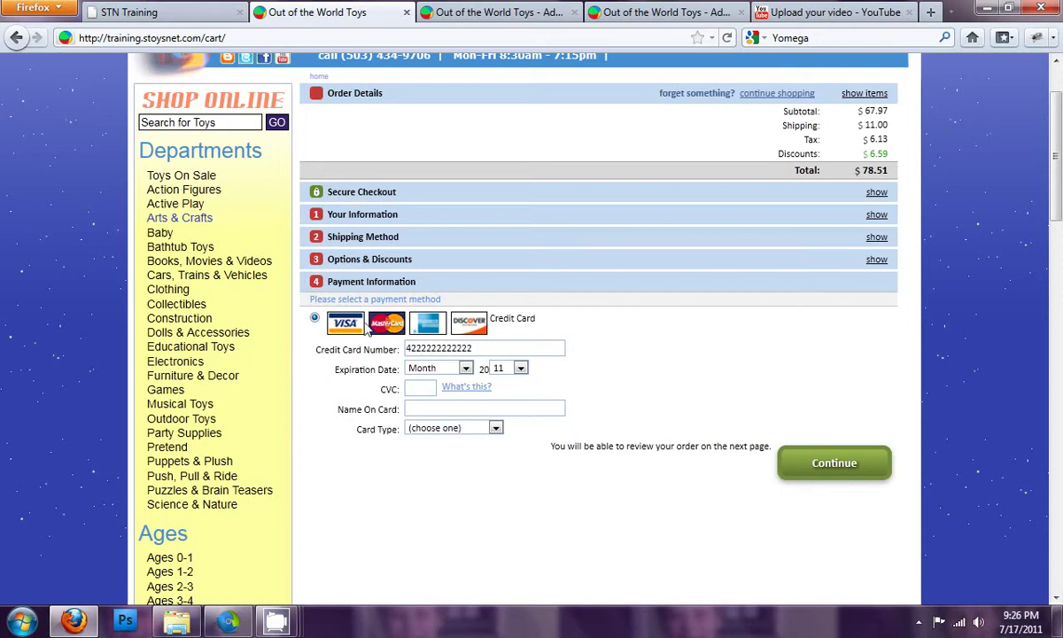
{"action": "left_click", "coordinate": [430, 368]}
{"action": "left_click", "coordinate": [440, 435]}
{"action": "left_click", "coordinate": [501, 368]}
{"action": "left_click", "coordinate": [504, 408]}
{"action": "left_click", "coordinate": [428, 387]}
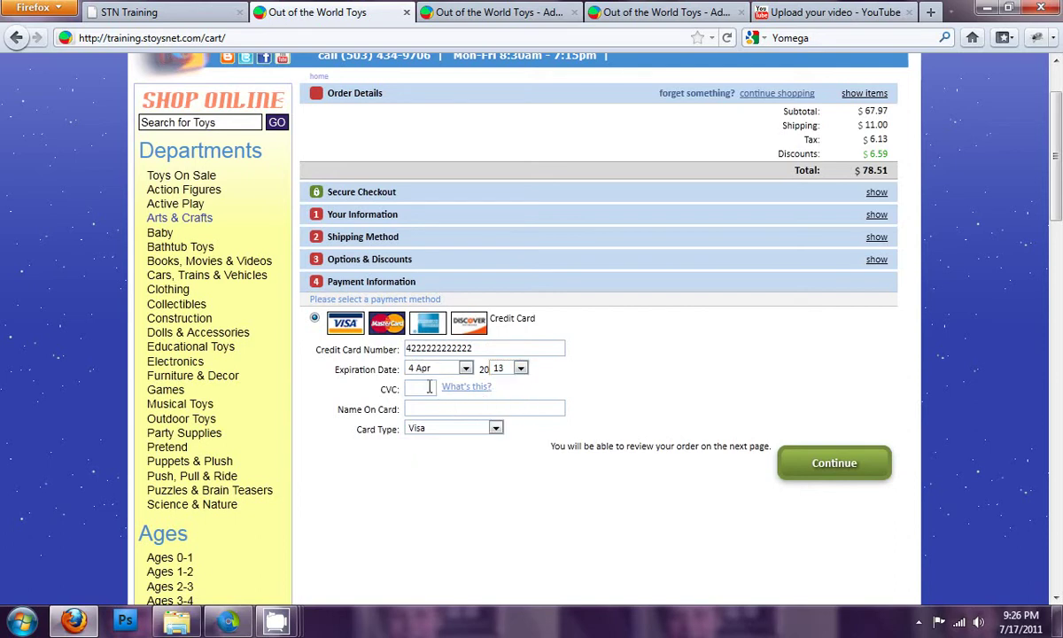
{"action": "type", "text": "123"}
{"action": "left_click", "coordinate": [434, 409]}
{"action": "left_click", "coordinate": [836, 462]}
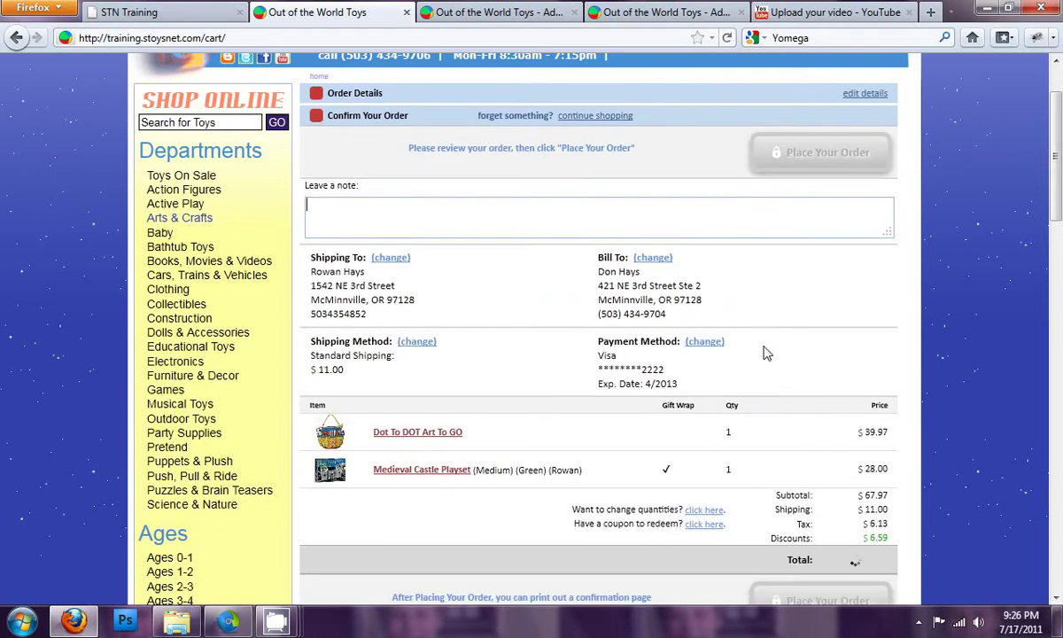
Step: Leave a note asking for a special wrapping job and place the order
{"action": "scroll", "coordinate": [758, 304], "scroll_direction": "up", "scroll_amount": 2}
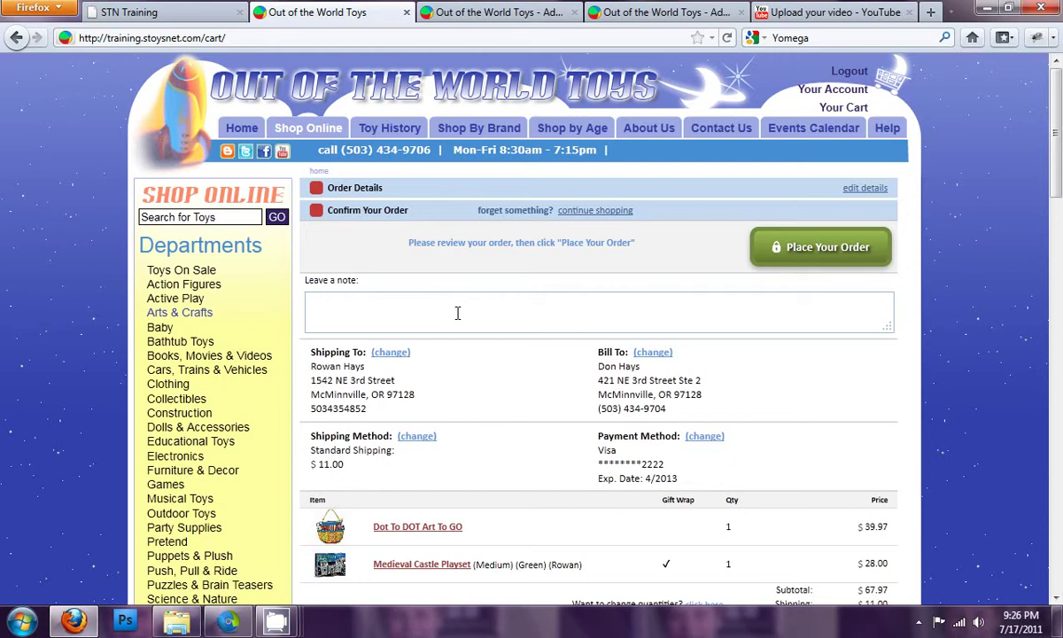
{"action": "type", "text": "ase make this a special wrAPP"}
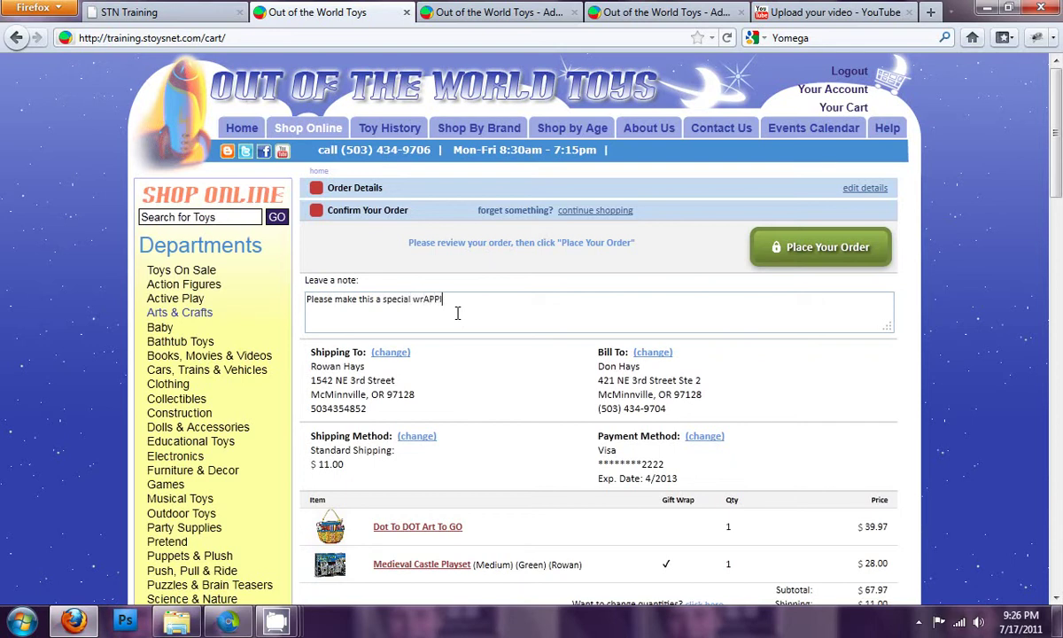
{"action": "key", "text": "BackSpace"}
{"action": "key", "text": "BackSpace"}
{"action": "key", "text": "BackSpace"}
{"action": "key", "text": "BackSpace"}
{"action": "type", "text": "apping jo"}
{"action": "scroll", "coordinate": [744, 337], "scroll_direction": "down", "scroll_amount": 2}
{"action": "scroll", "coordinate": [744, 338], "scroll_direction": "down", "scroll_amount": 2}
{"action": "scroll", "coordinate": [797, 292], "scroll_direction": "up", "scroll_amount": 4}
{"action": "left_click", "coordinate": [828, 255]}
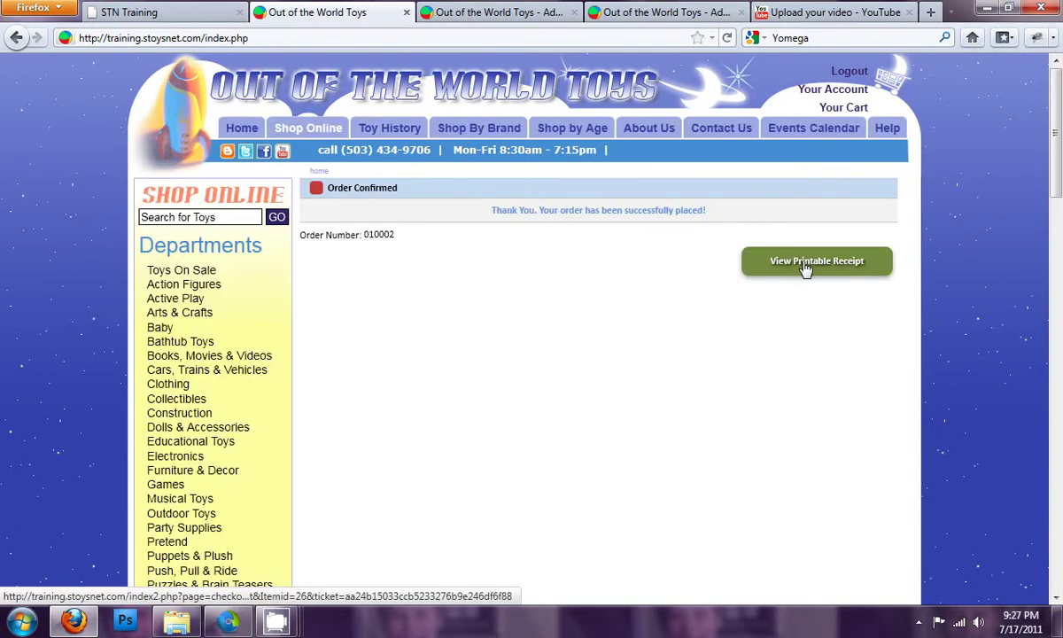
{"action": "left_click", "coordinate": [804, 265]}
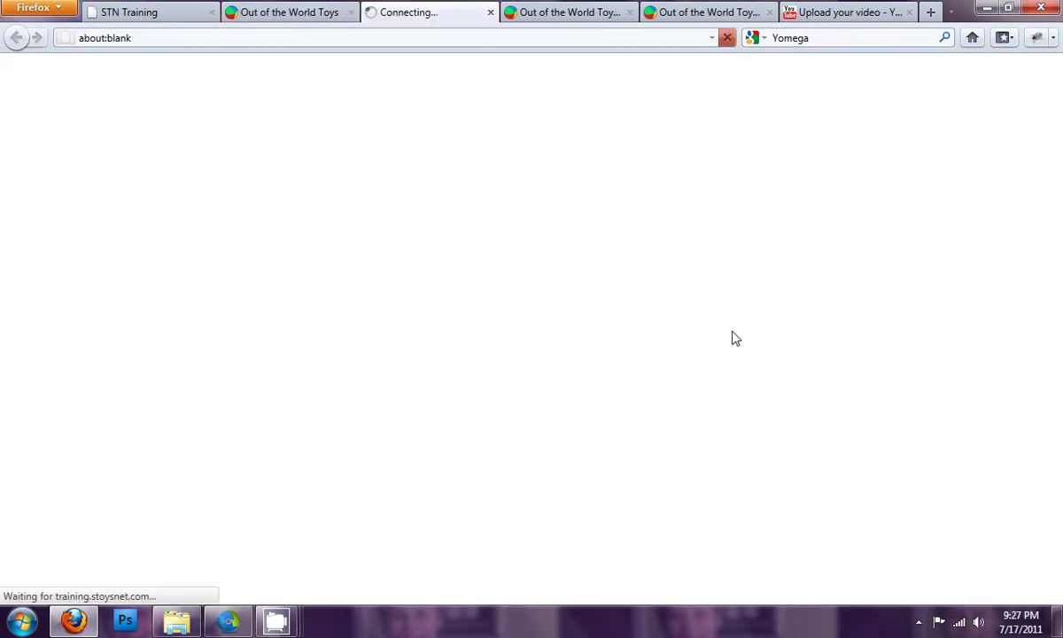
{"action": "scroll", "coordinate": [500, 257], "scroll_direction": "down", "scroll_amount": 5}
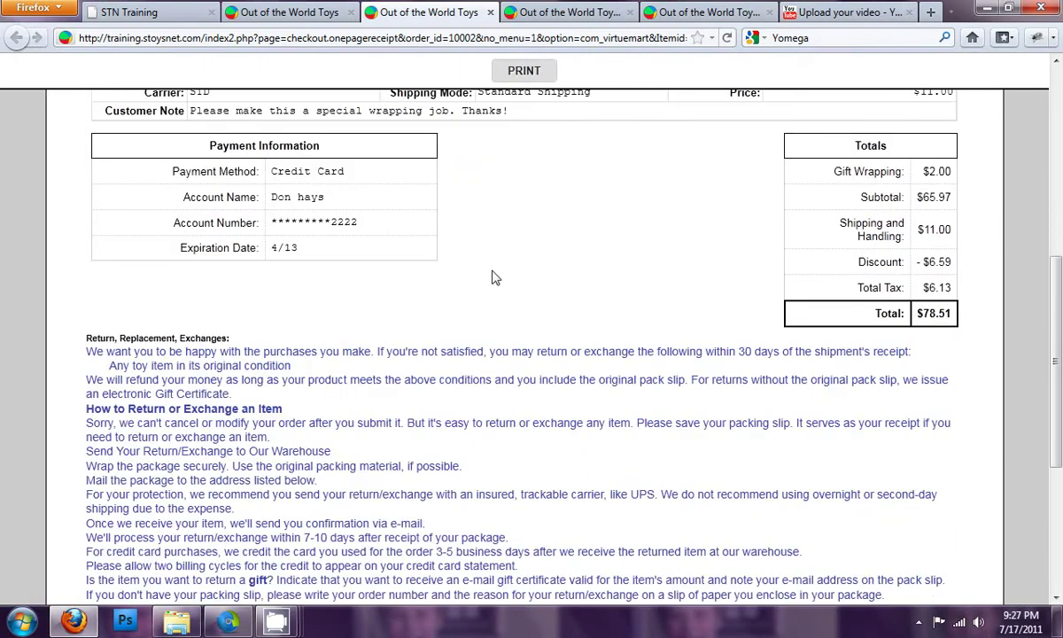
{"action": "scroll", "coordinate": [495, 278], "scroll_direction": "down", "scroll_amount": 2}
{"action": "scroll", "coordinate": [517, 301], "scroll_direction": "up", "scroll_amount": 7}
{"action": "scroll", "coordinate": [609, 327], "scroll_direction": "down", "scroll_amount": 3}
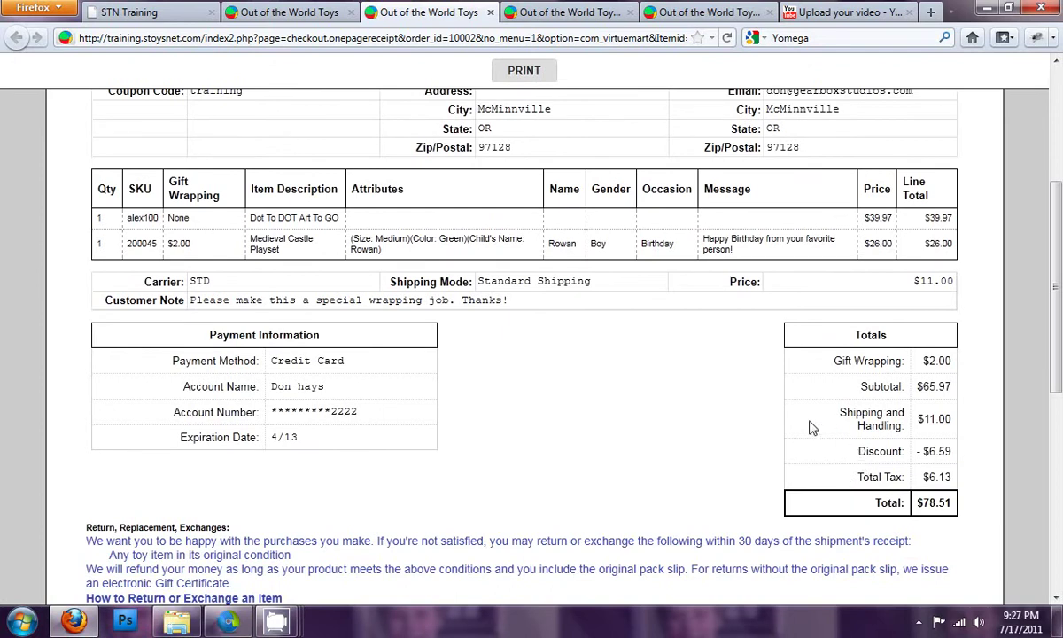
{"action": "left_click_drag", "start_coordinate": [921, 456], "coordinate": [954, 455]}
{"action": "left_click", "coordinate": [954, 454]}
{"action": "left_click_drag", "start_coordinate": [921, 361], "coordinate": [947, 362]}
{"action": "left_click", "coordinate": [948, 361]}
{"action": "scroll", "coordinate": [788, 378], "scroll_direction": "up", "scroll_amount": 2}
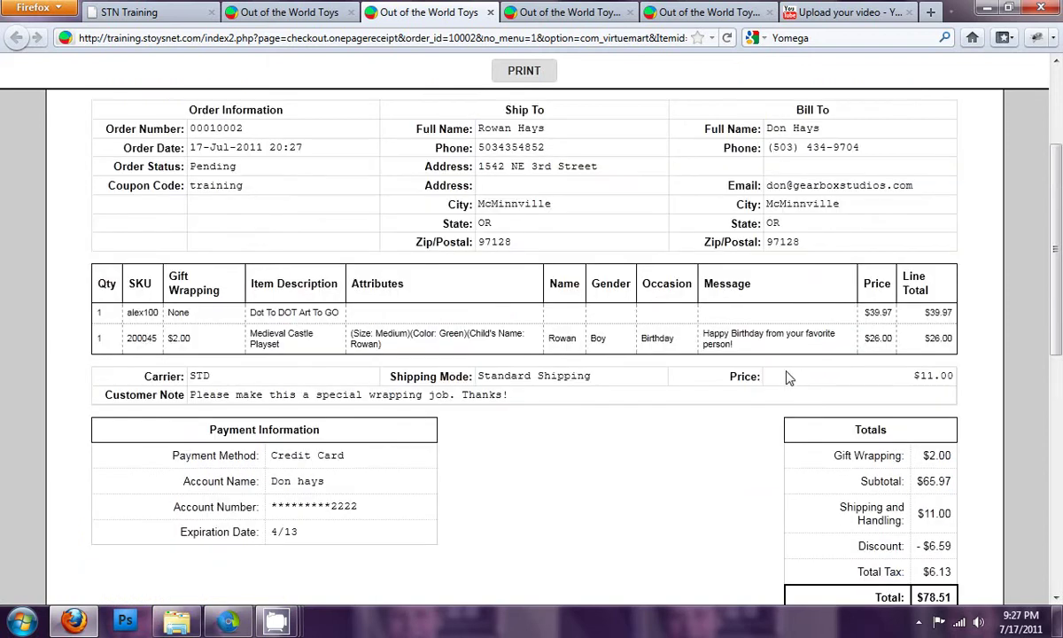
{"action": "scroll", "coordinate": [813, 307], "scroll_direction": "up", "scroll_amount": 4}
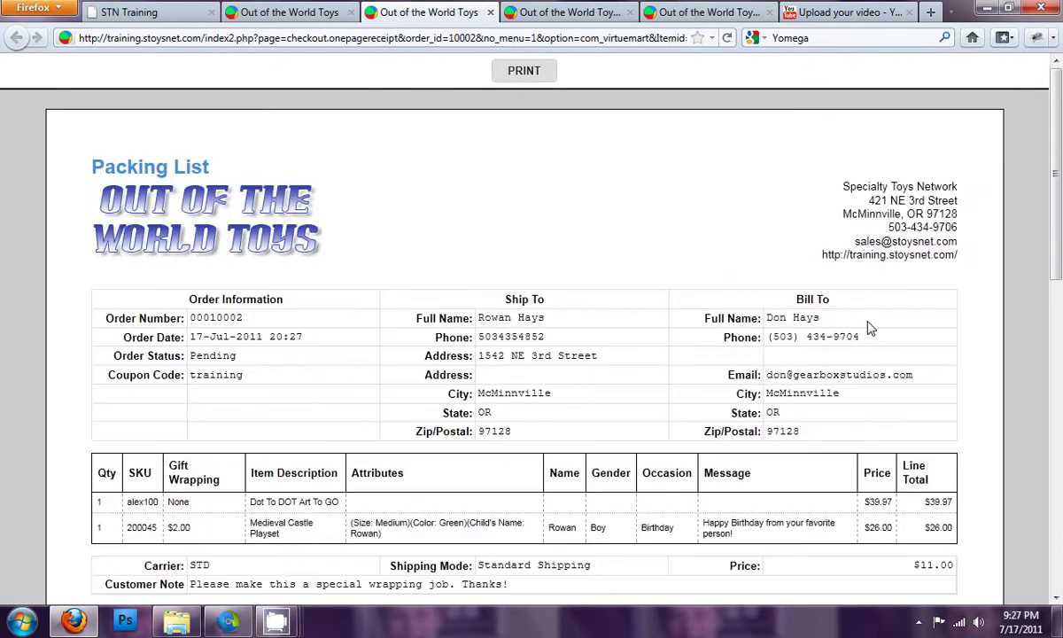
{"action": "left_click", "coordinate": [489, 12]}
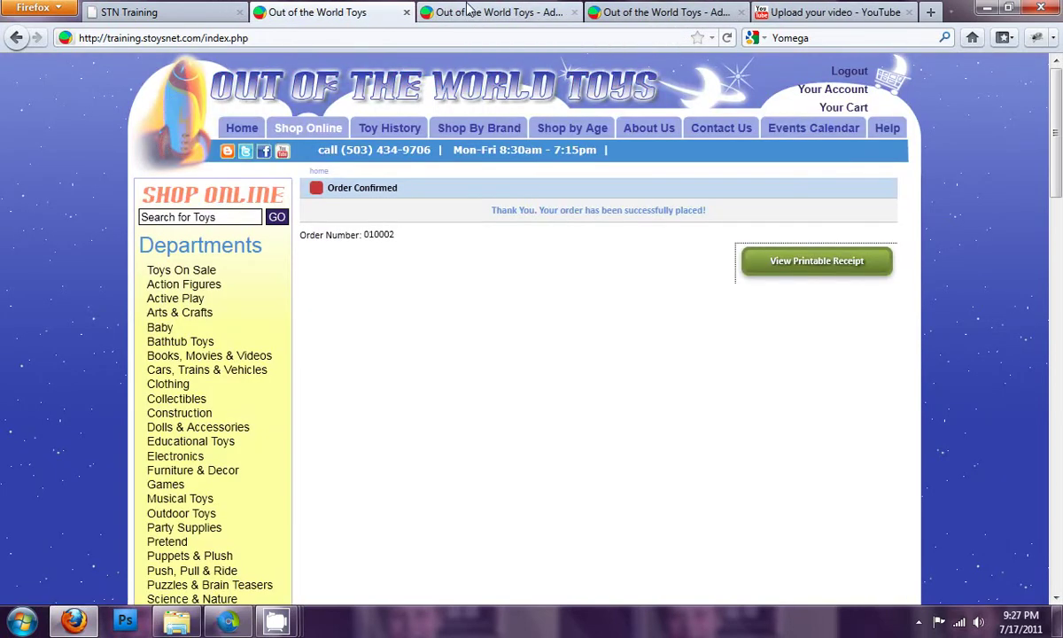
{"action": "left_click", "coordinate": [471, 13]}
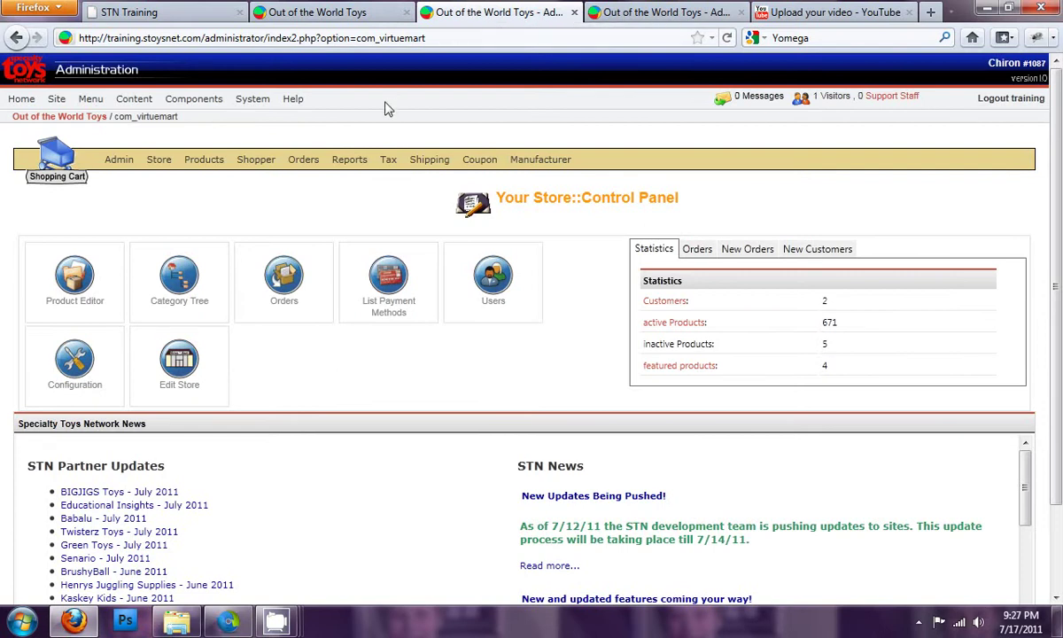
Step: Open the Shopping Cart component, go to New Orders, and show the Order List
{"action": "mouse_move", "coordinate": [193, 101]}
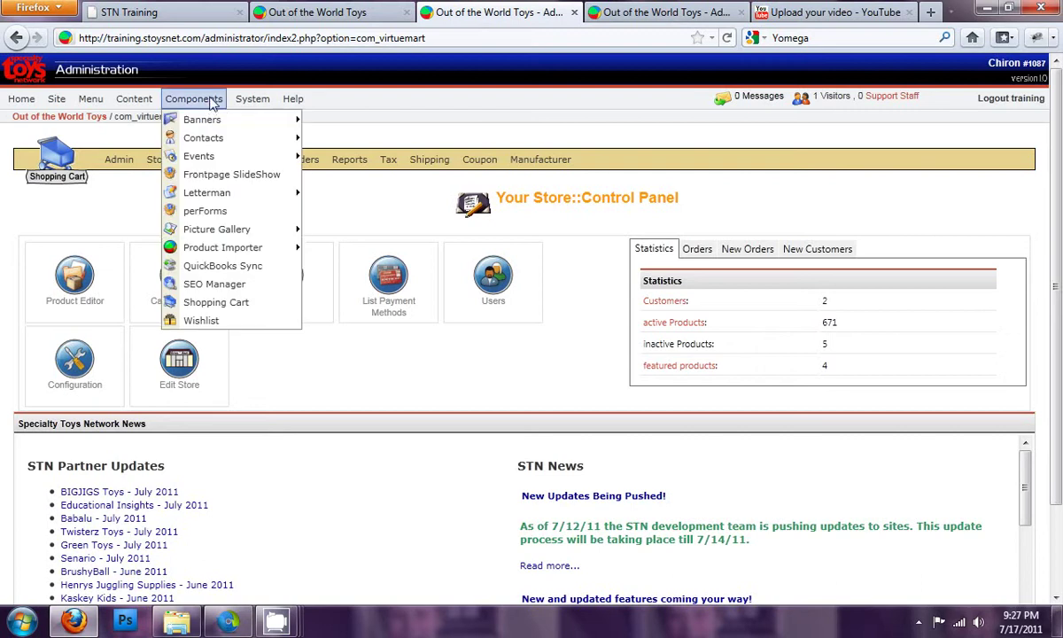
{"action": "left_click", "coordinate": [209, 301]}
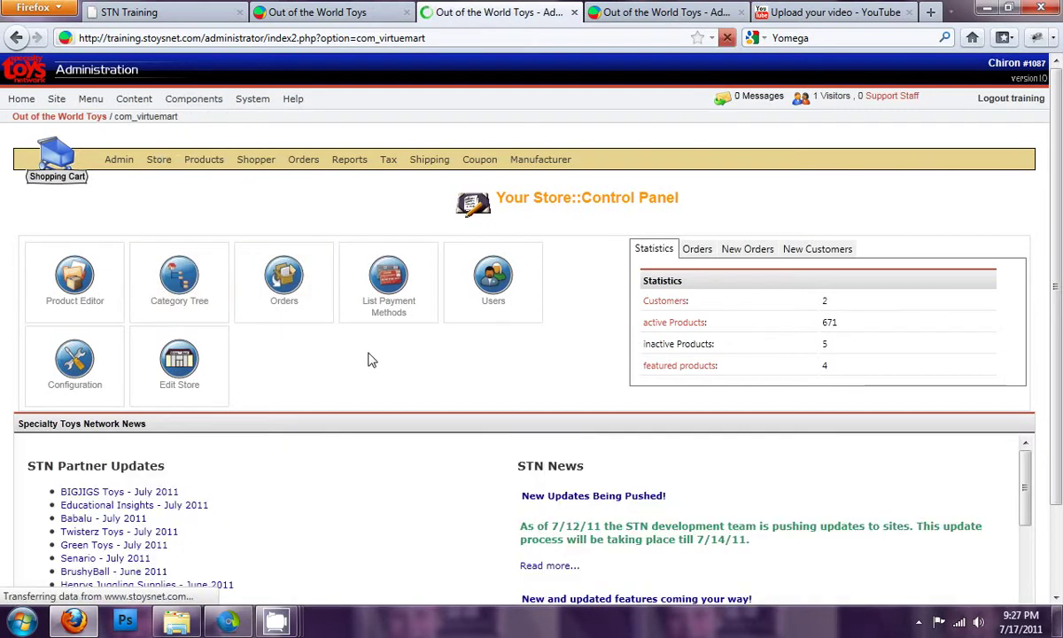
{"action": "left_click", "coordinate": [747, 252]}
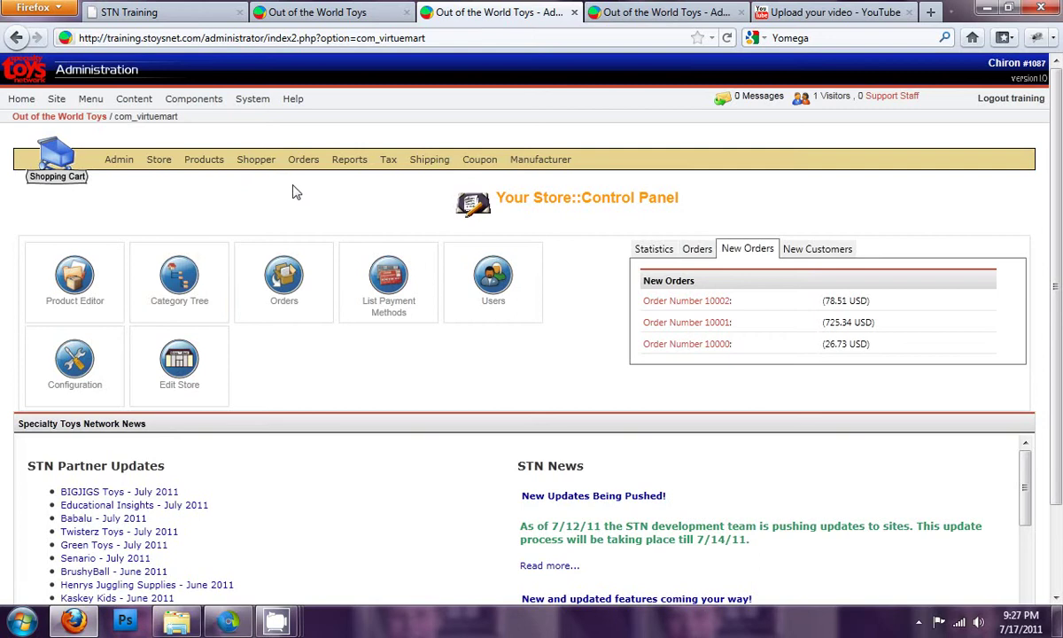
{"action": "left_click", "coordinate": [295, 295]}
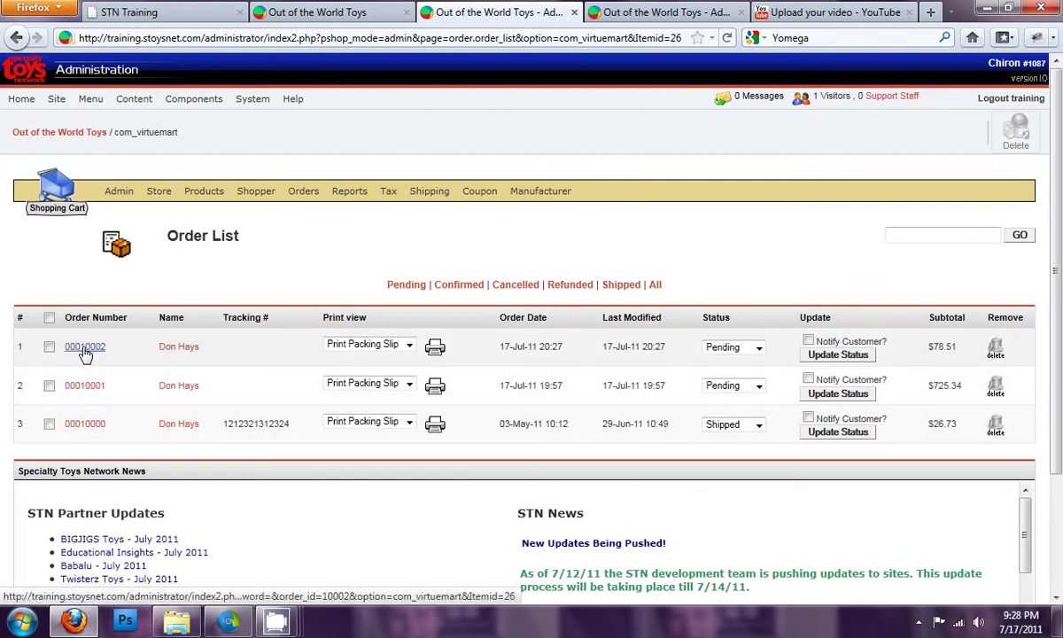
Step: Open the newest $78.51 order and highlight its gift comments: recipient, occasion and birthday message
{"action": "left_click", "coordinate": [85, 353]}
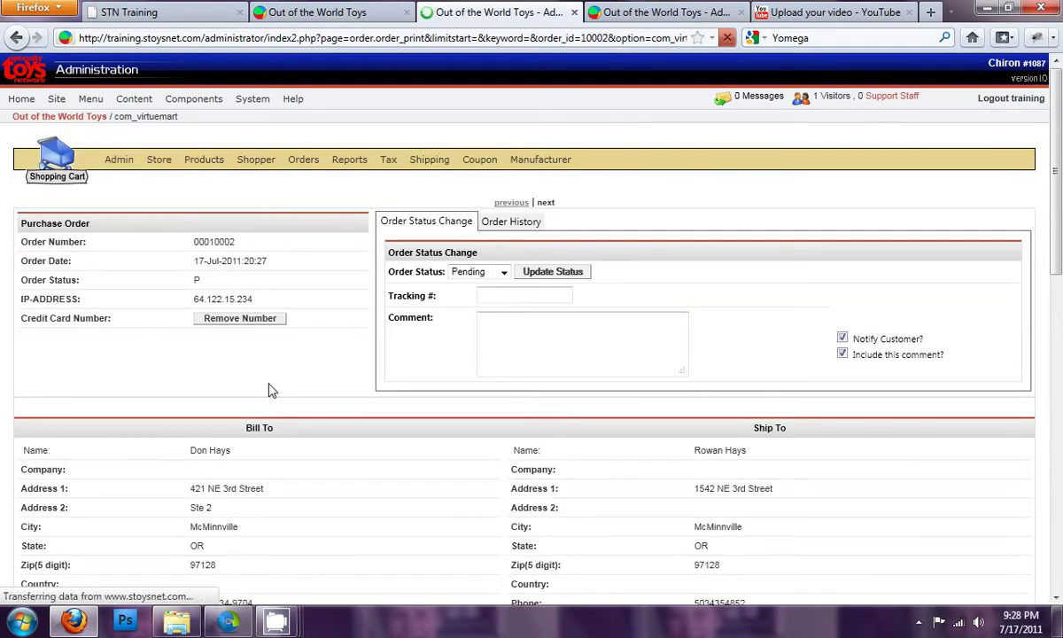
{"action": "scroll", "coordinate": [275, 386], "scroll_direction": "down", "scroll_amount": 4}
{"action": "scroll", "coordinate": [276, 382], "scroll_direction": "down", "scroll_amount": 4}
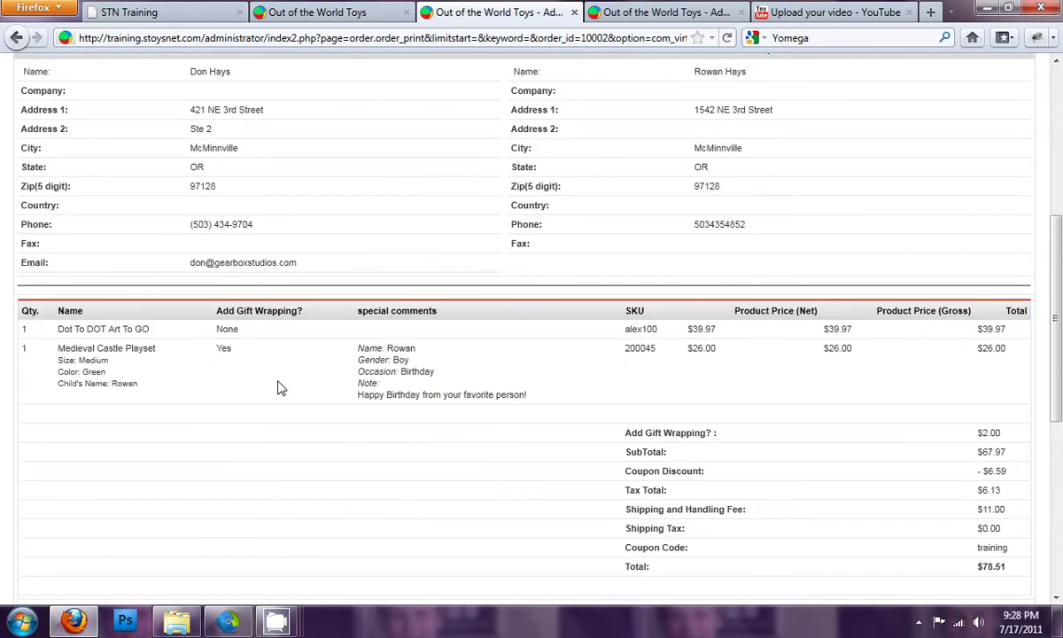
{"action": "left_click_drag", "start_coordinate": [95, 353], "coordinate": [243, 379]}
{"action": "left_click", "coordinate": [244, 380]}
{"action": "double_click", "coordinate": [399, 349]}
{"action": "left_click", "coordinate": [413, 367]}
{"action": "left_click", "coordinate": [390, 387]}
{"action": "triple_click", "coordinate": [356, 396]}
{"action": "left_click_drag", "start_coordinate": [532, 403], "coordinate": [363, 348]}
{"action": "left_click", "coordinate": [363, 350]}
Step: Highlight the Medieval Castle Playset line with its Medium size, Green colour and child's name
{"action": "left_click_drag", "start_coordinate": [70, 348], "coordinate": [159, 351]}
{"action": "left_click", "coordinate": [159, 350]}
{"action": "double_click", "coordinate": [93, 362]}
{"action": "double_click", "coordinate": [94, 372]}
{"action": "left_click", "coordinate": [123, 384]}
{"action": "double_click", "coordinate": [123, 383]}
{"action": "left_click", "coordinate": [143, 385]}
{"action": "left_click_drag", "start_coordinate": [147, 383], "coordinate": [79, 360]}
{"action": "left_click", "coordinate": [76, 350]}
{"action": "triple_click", "coordinate": [76, 350]}
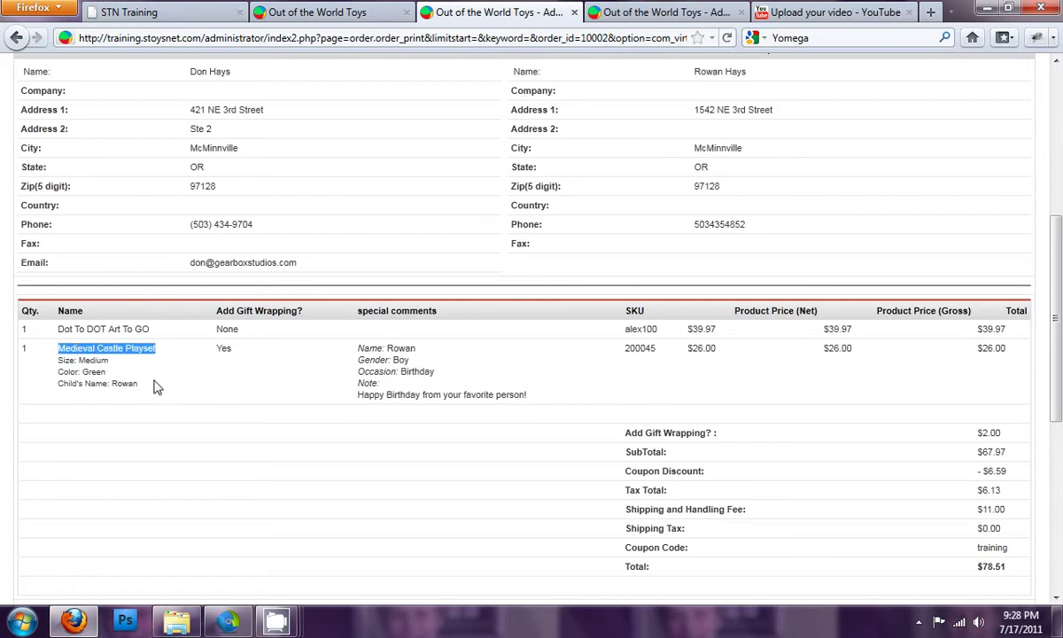
{"action": "left_click", "coordinate": [77, 337]}
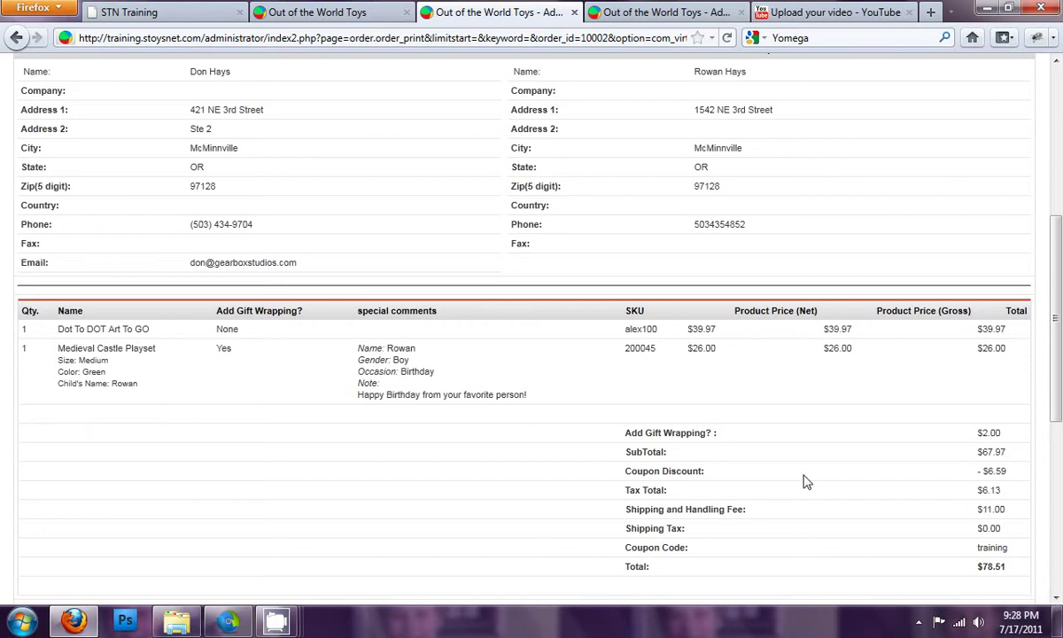
{"action": "scroll", "coordinate": [781, 467], "scroll_direction": "down", "scroll_amount": 2}
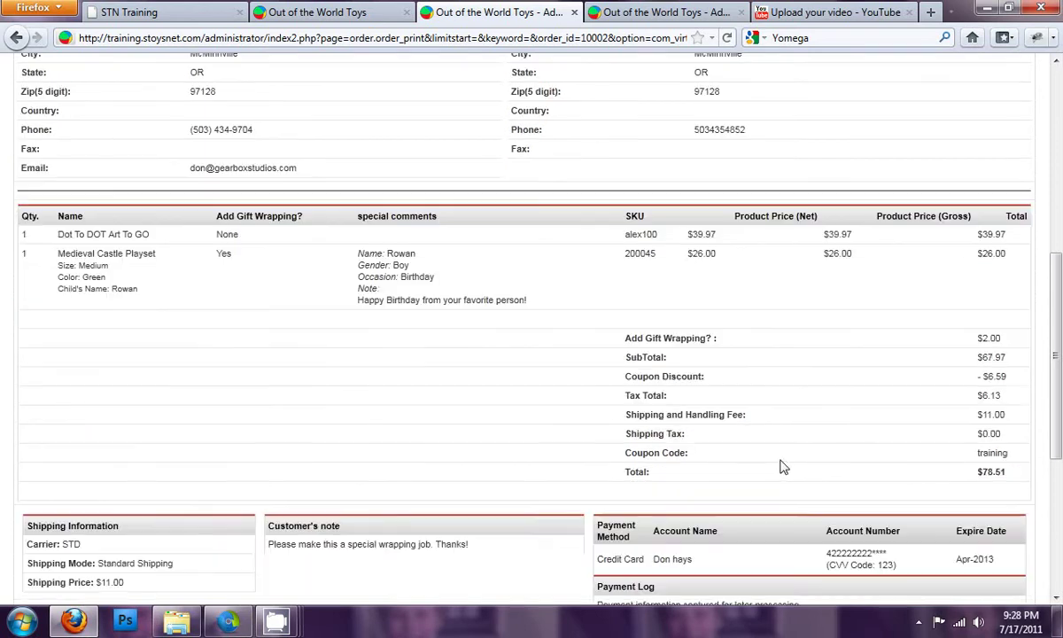
{"action": "left_click_drag", "start_coordinate": [1003, 335], "coordinate": [965, 345]}
{"action": "left_click", "coordinate": [965, 345]}
{"action": "double_click", "coordinate": [994, 357]}
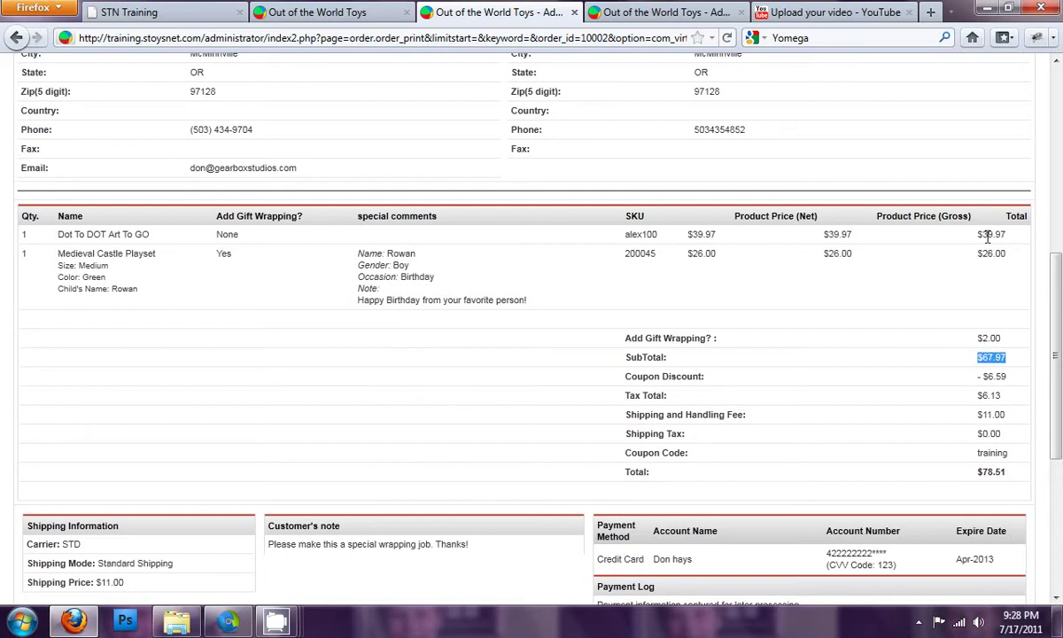
{"action": "triple_click", "coordinate": [994, 376]}
{"action": "left_click", "coordinate": [1007, 379]}
{"action": "left_click_drag", "start_coordinate": [1007, 376], "coordinate": [980, 380]}
{"action": "left_click", "coordinate": [980, 381]}
{"action": "left_click_drag", "start_coordinate": [1006, 423], "coordinate": [975, 423]}
{"action": "left_click", "coordinate": [975, 423]}
{"action": "double_click", "coordinate": [986, 452]}
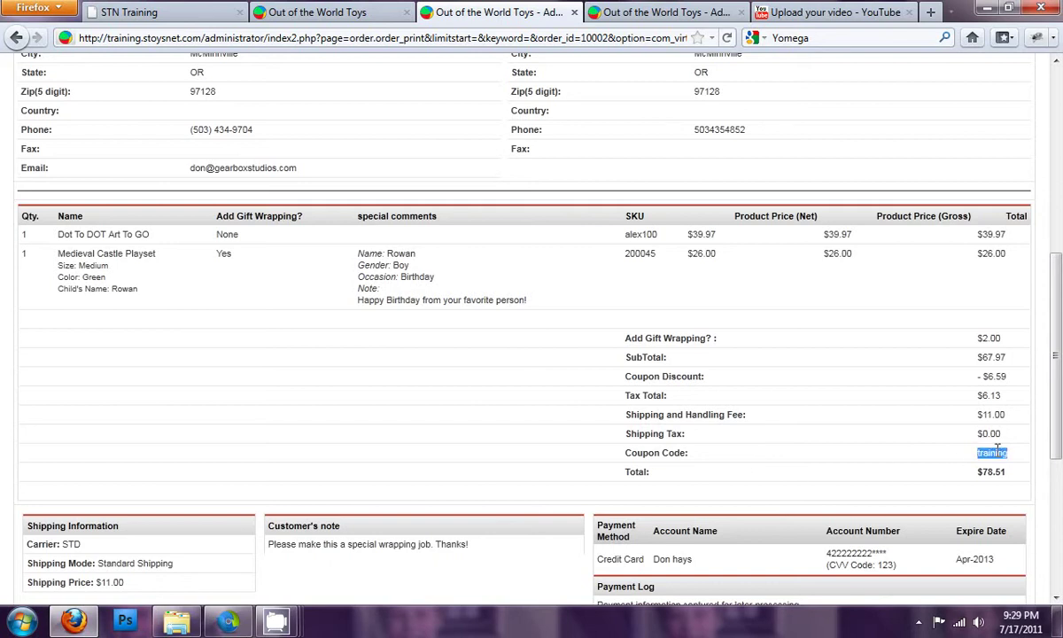
{"action": "double_click", "coordinate": [990, 472]}
{"action": "left_click", "coordinate": [874, 451]}
{"action": "scroll", "coordinate": [871, 445], "scroll_direction": "down", "scroll_amount": 2}
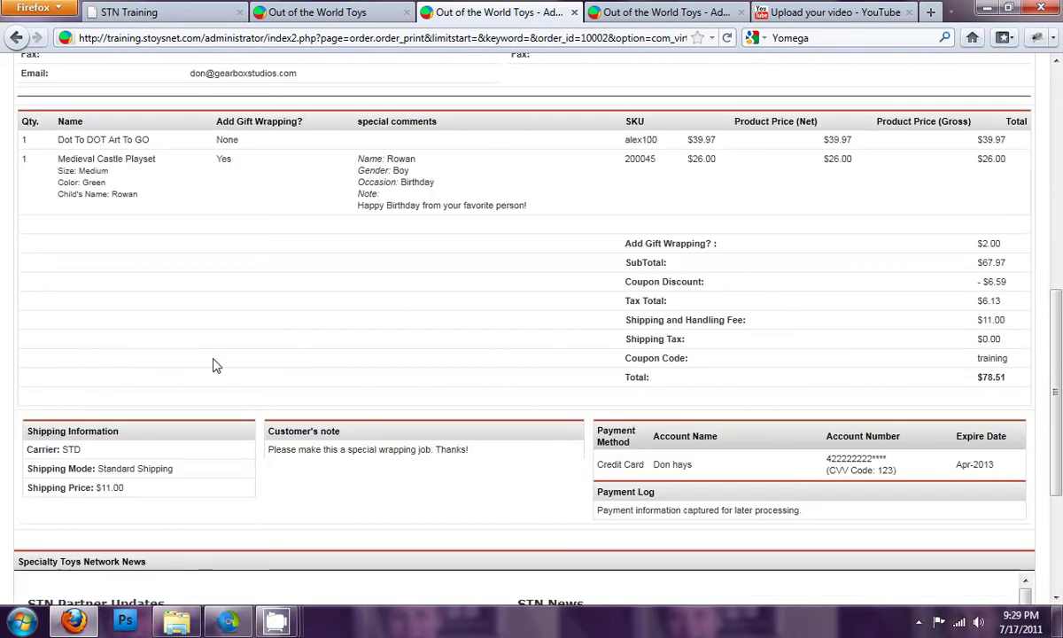
{"action": "scroll", "coordinate": [212, 364], "scroll_direction": "down", "scroll_amount": 2}
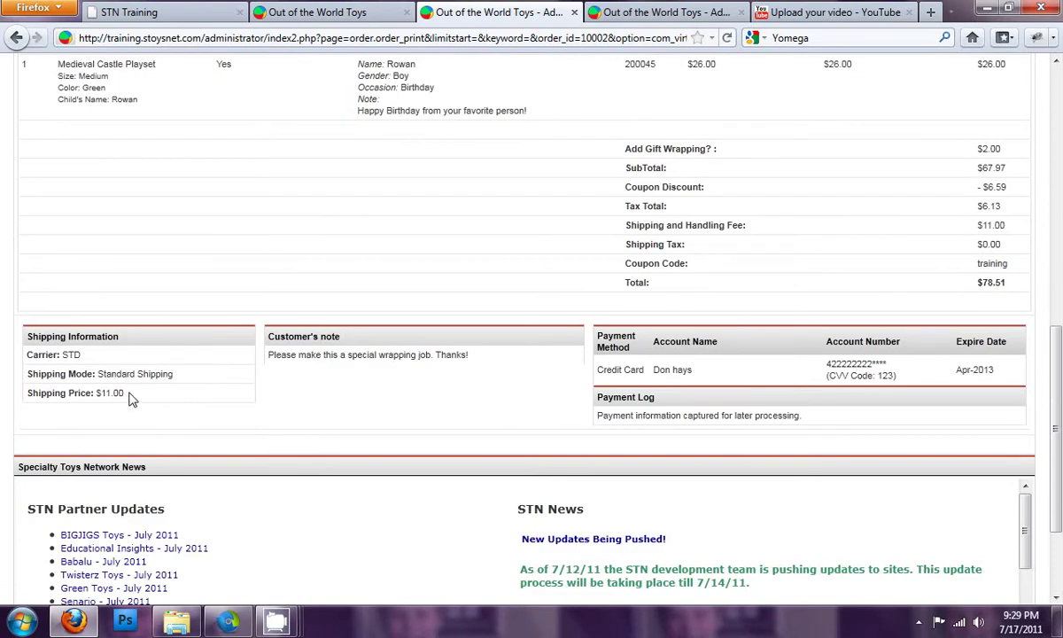
{"action": "mouse_move", "coordinate": [99, 376]}
{"action": "left_mouse_down"}
{"action": "mouse_move", "coordinate": [190, 377]}
{"action": "mouse_move", "coordinate": [90, 392]}
{"action": "left_mouse_up"}
{"action": "left_click", "coordinate": [161, 353]}
{"action": "left_click", "coordinate": [375, 355]}
{"action": "left_click_drag", "start_coordinate": [270, 356], "coordinate": [468, 355]}
{"action": "left_click", "coordinate": [468, 355]}
{"action": "left_click_drag", "start_coordinate": [601, 368], "coordinate": [692, 370]}
{"action": "left_click", "coordinate": [698, 370]}
{"action": "left_click_drag", "start_coordinate": [825, 363], "coordinate": [871, 364]}
{"action": "left_click", "coordinate": [881, 376]}
{"action": "scroll", "coordinate": [894, 379], "scroll_direction": "up", "scroll_amount": 2}
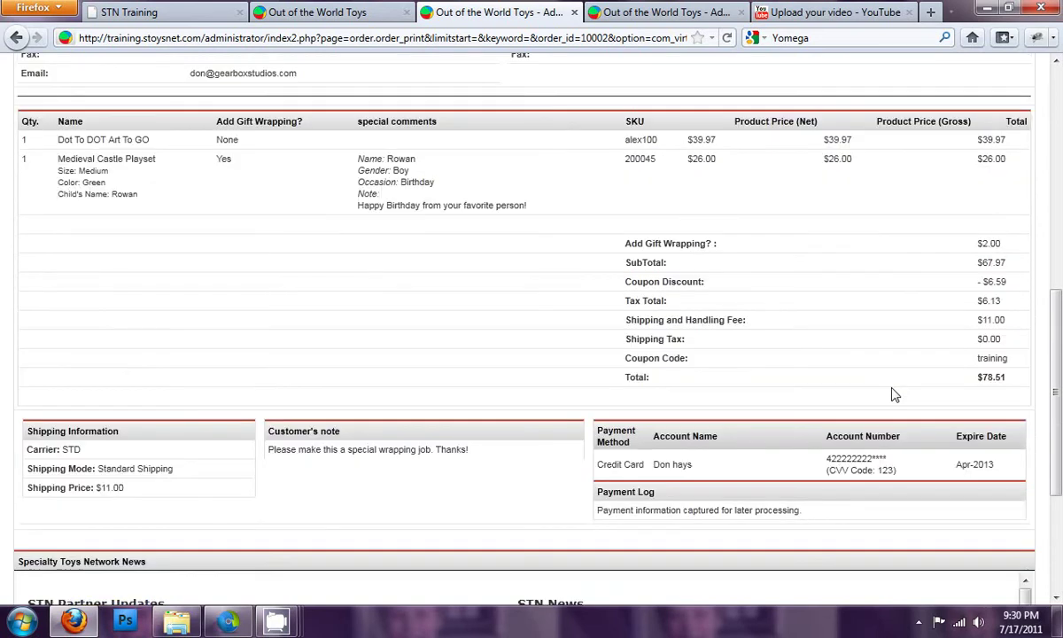
{"action": "mouse_move", "coordinate": [871, 456]}
{"action": "left_mouse_down"}
{"action": "mouse_move", "coordinate": [824, 462]}
{"action": "mouse_move", "coordinate": [873, 455]}
{"action": "left_mouse_up"}
{"action": "left_click", "coordinate": [884, 456]}
{"action": "double_click", "coordinate": [873, 457]}
{"action": "left_click", "coordinate": [873, 457]}
{"action": "double_click", "coordinate": [873, 458]}
{"action": "left_click", "coordinate": [869, 458]}
{"action": "scroll", "coordinate": [632, 372], "scroll_direction": "up", "scroll_amount": 10}
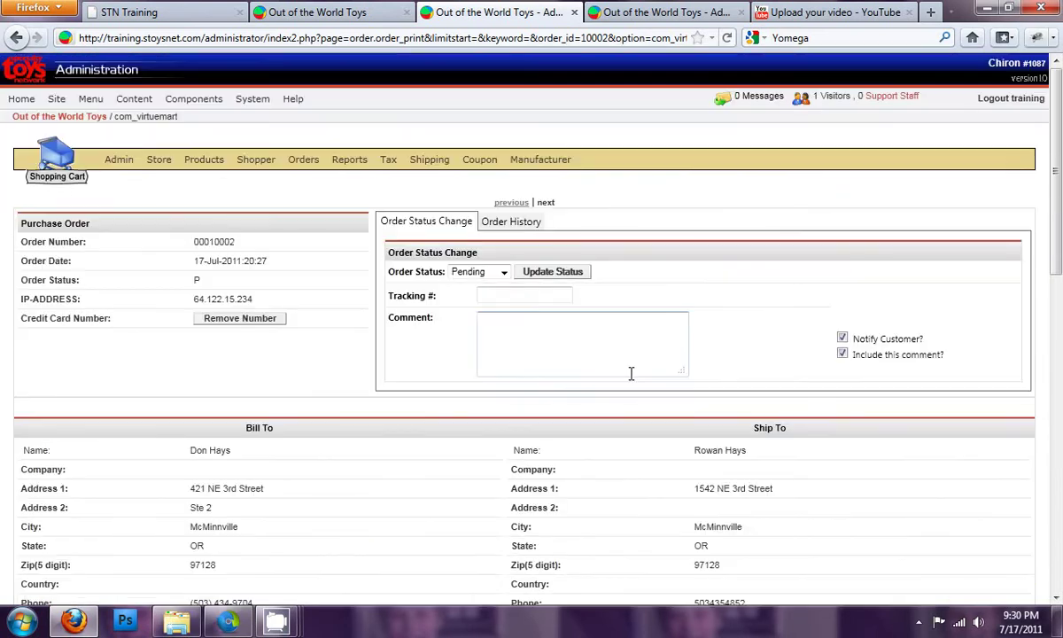
Step: Return to the Order List, keeping Packing Slip as the newest order's print view
{"action": "left_click", "coordinate": [315, 180]}
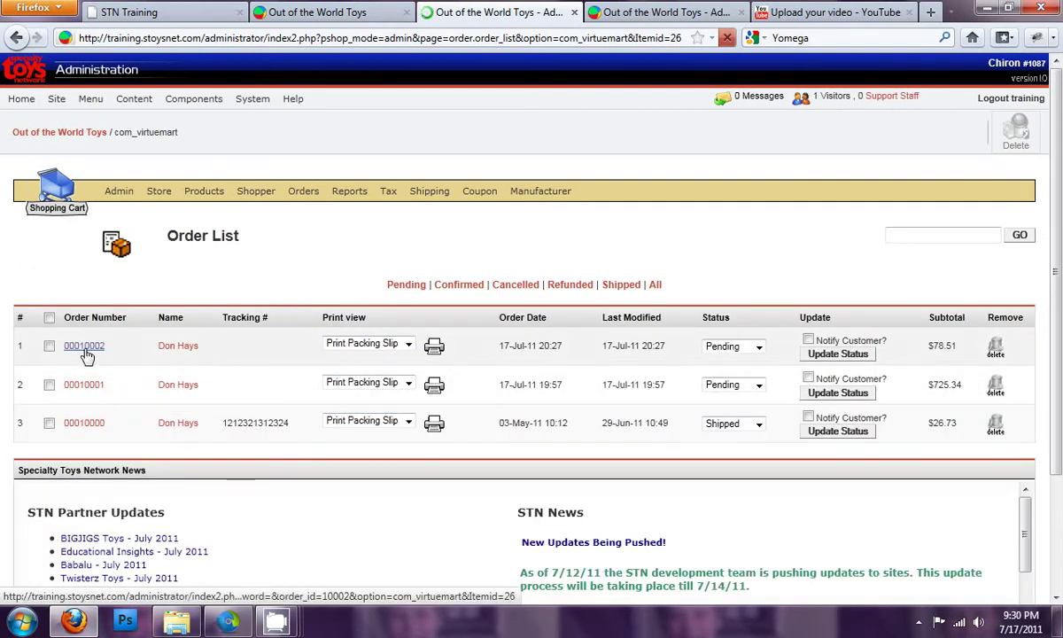
{"action": "left_click", "coordinate": [408, 345]}
{"action": "left_click", "coordinate": [409, 344]}
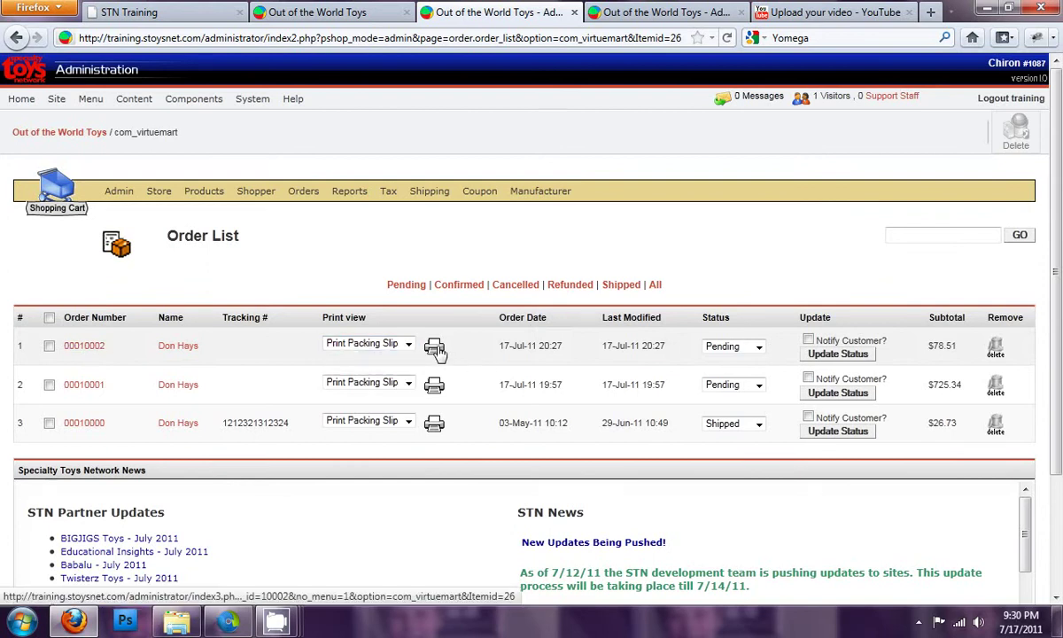
Step: Read through the $78.51 order's packing slip, close it, then open that order's details
{"action": "left_click", "coordinate": [433, 347]}
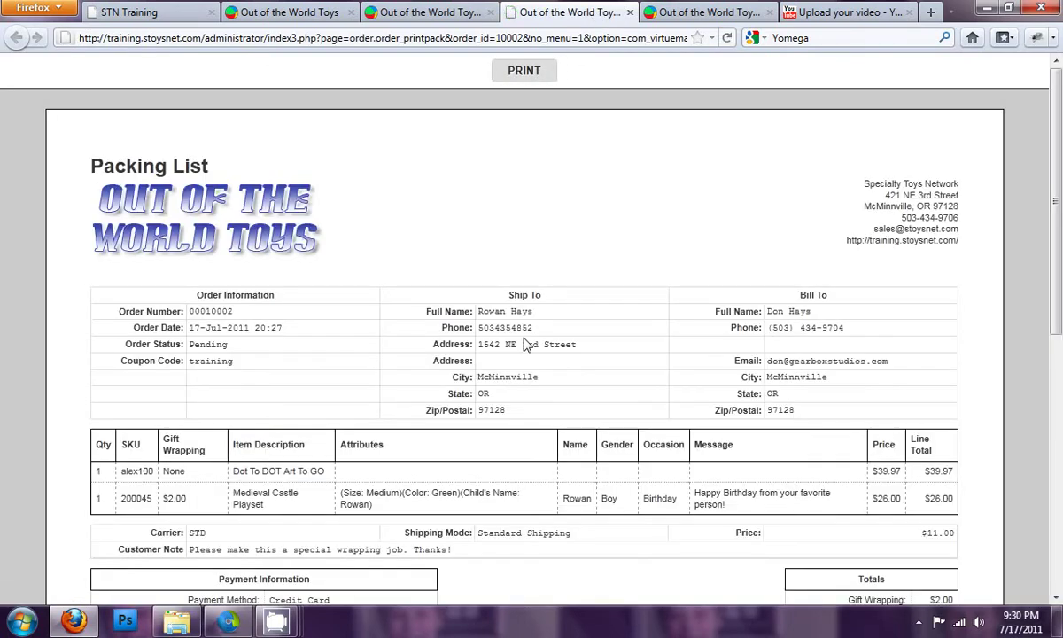
{"action": "scroll", "coordinate": [529, 350], "scroll_direction": "down", "scroll_amount": 3}
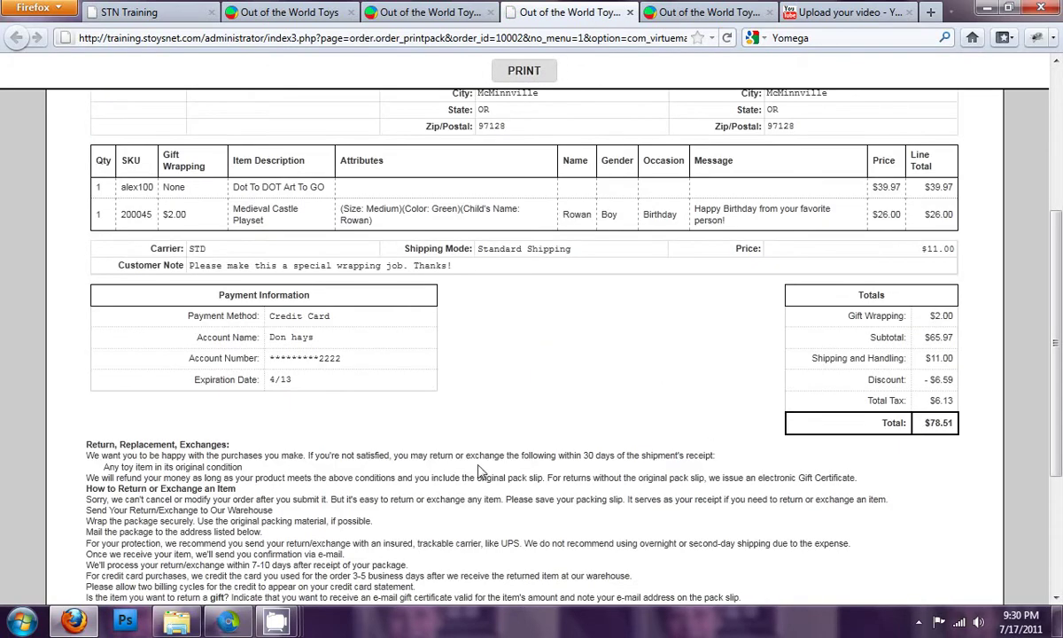
{"action": "scroll", "coordinate": [447, 435], "scroll_direction": "down", "scroll_amount": 3}
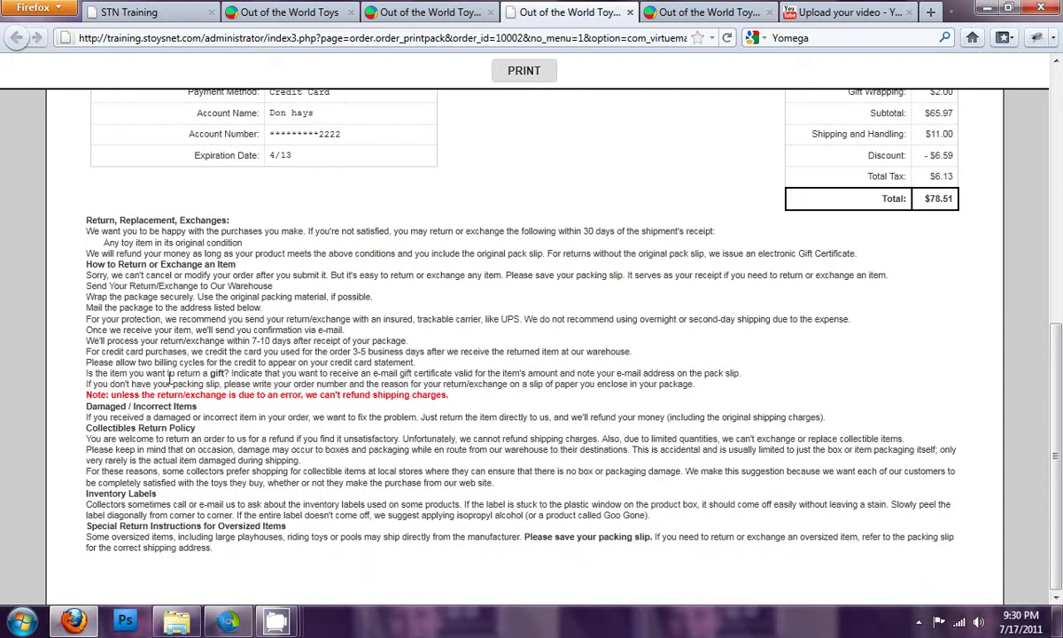
{"action": "scroll", "coordinate": [232, 455], "scroll_direction": "up", "scroll_amount": 5}
{"action": "scroll", "coordinate": [232, 462], "scroll_direction": "up", "scroll_amount": 1}
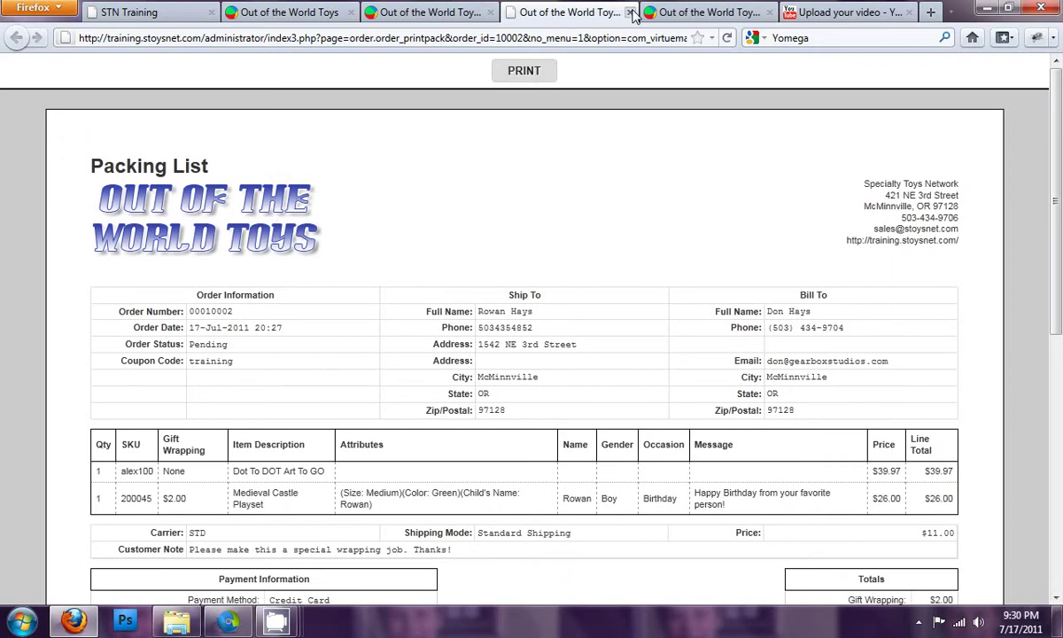
{"action": "middle_click", "coordinate": [591, 13]}
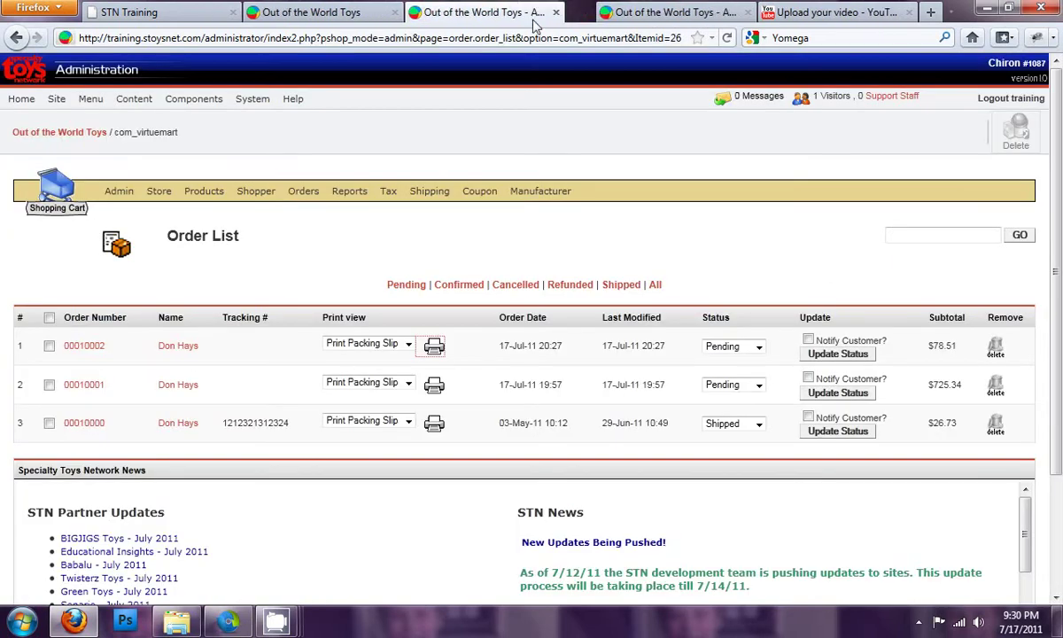
{"action": "left_click", "coordinate": [84, 345]}
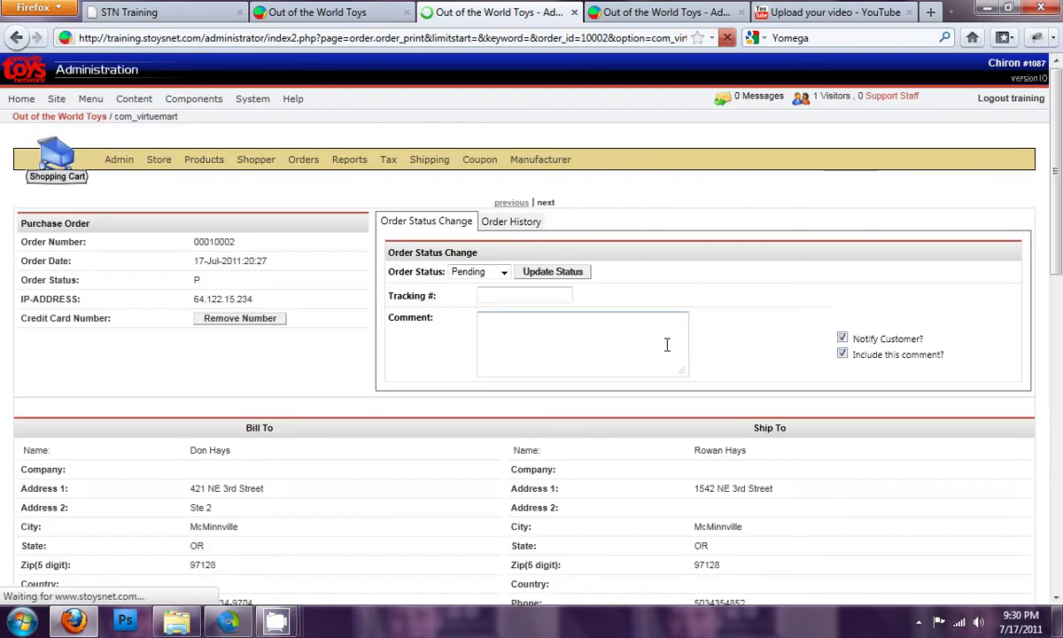
Step: Set the order status to Shipped and enter the shipment's tracking number
{"action": "left_click", "coordinate": [503, 272]}
{"action": "left_click", "coordinate": [482, 332]}
{"action": "left_click", "coordinate": [491, 296]}
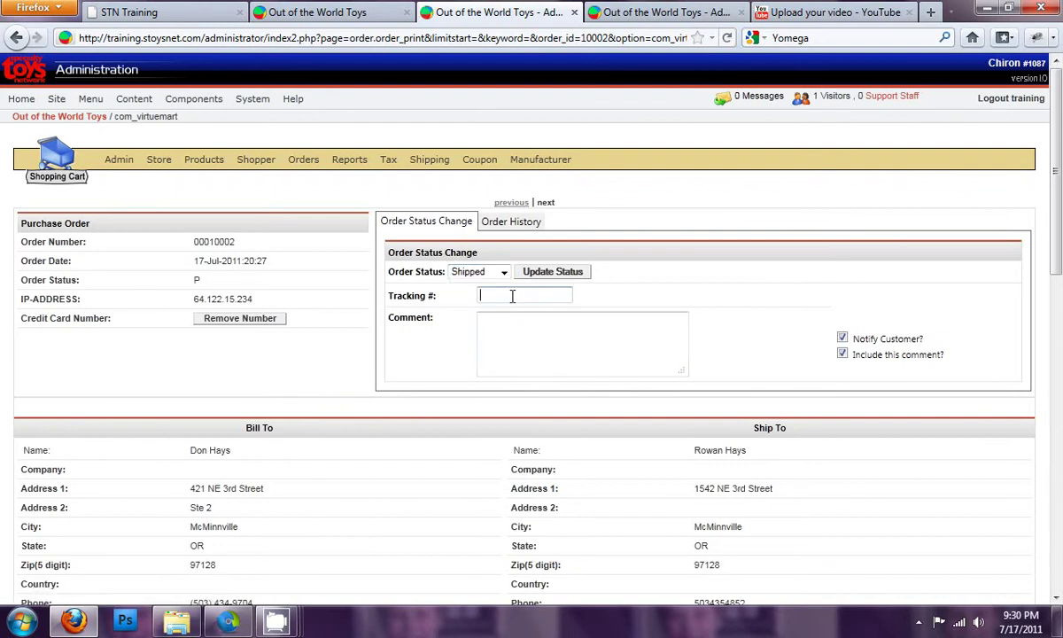
{"action": "type", "text": "3426555546467"}
Step: Add the comment 'our order has been shipped and we paid special attention the wrapping' with USPS
{"action": "type", "text": "our orde"}
{"action": "type", "text": "r ha"}
{"action": "type", "text": "s been shi"}
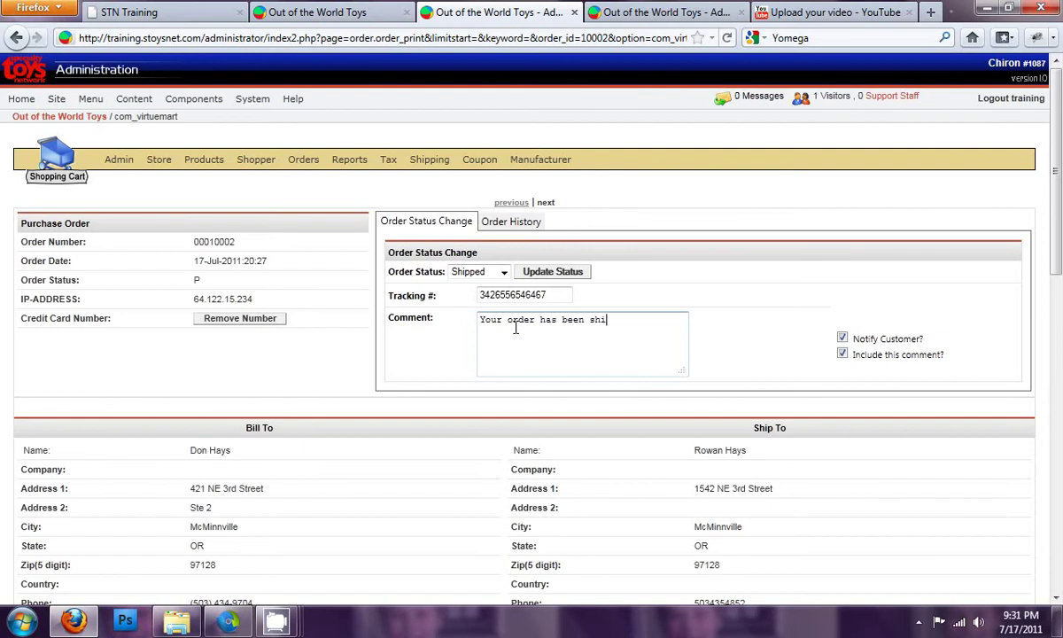
{"action": "type", "text": "pped and we pai"}
{"action": "type", "text": "d special attention"}
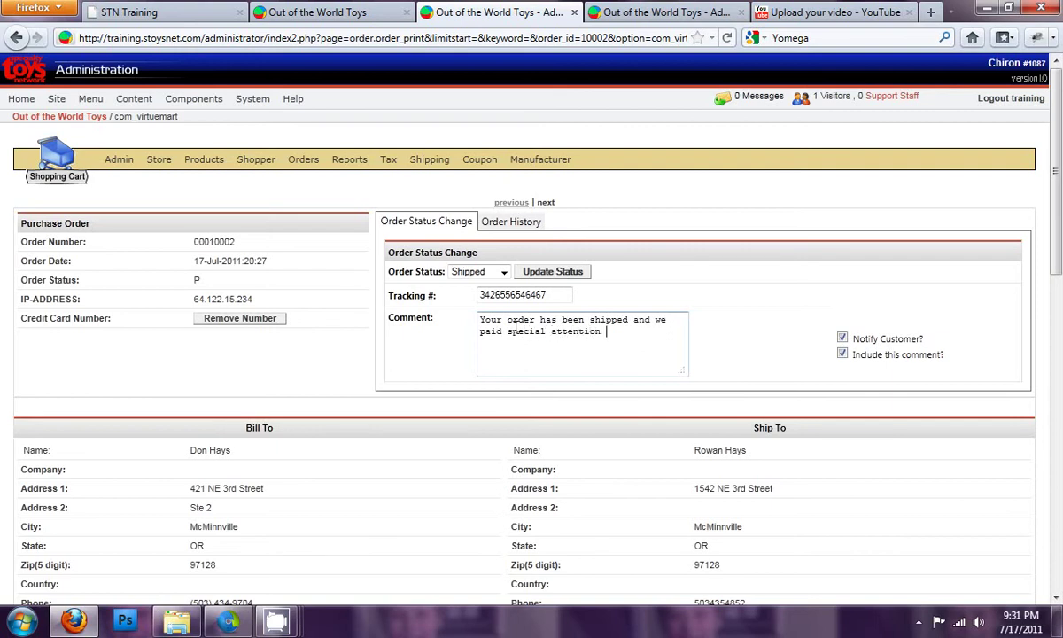
{"action": "type", "text": " the wrapping"}
{"action": "type", "text": "USPS"}
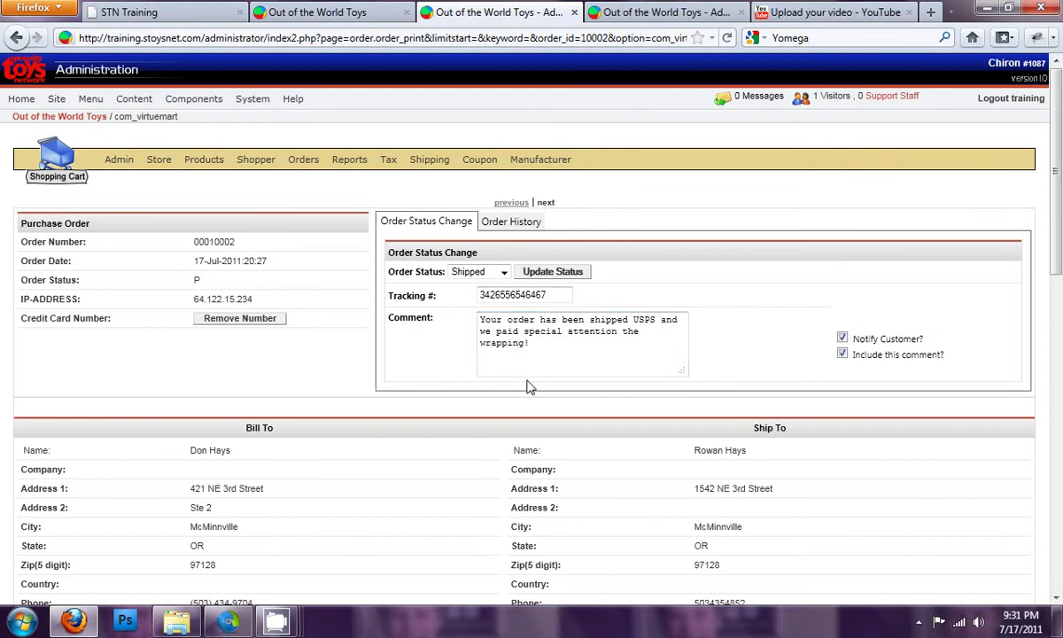
{"action": "left_click", "coordinate": [567, 346]}
Step: Review the customer's note about the special wrapping request
{"action": "scroll", "coordinate": [477, 365], "scroll_direction": "down", "scroll_amount": 10}
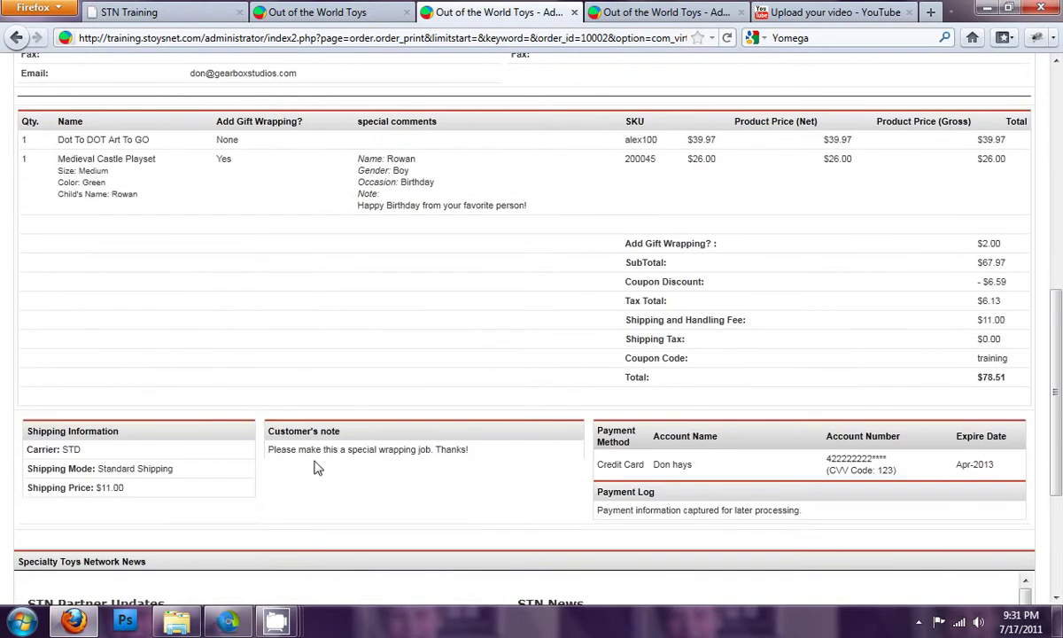
{"action": "left_click_drag", "start_coordinate": [265, 449], "coordinate": [451, 453]}
{"action": "left_click", "coordinate": [486, 459]}
{"action": "scroll", "coordinate": [486, 459], "scroll_direction": "up", "scroll_amount": 10}
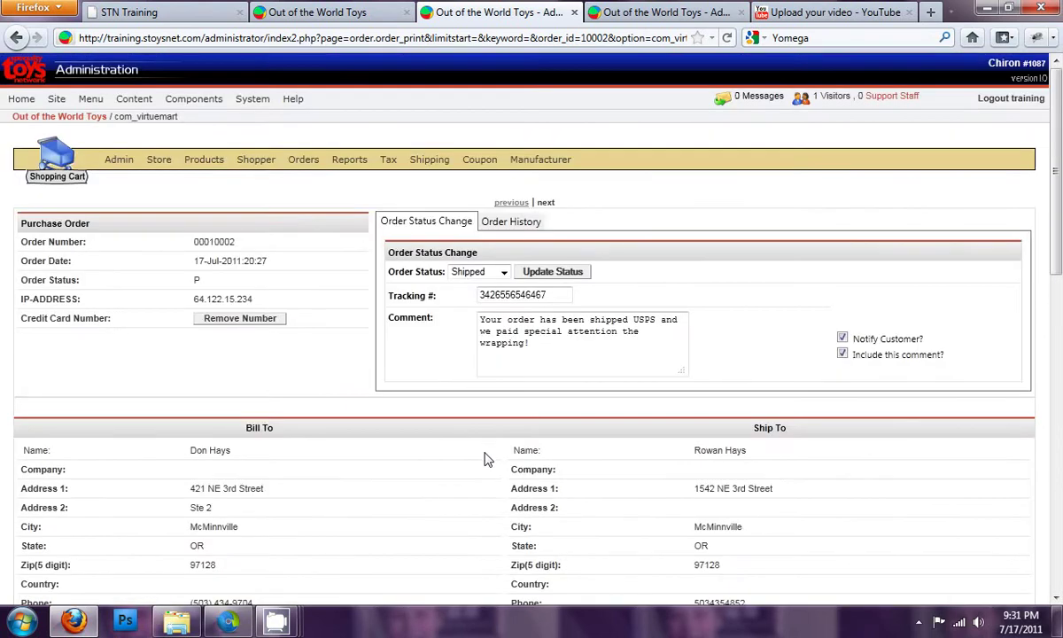
{"action": "left_click", "coordinate": [552, 346]}
Step: Check the entered tracking number and save the Shipped status, notifying the customer
{"action": "left_click_drag", "start_coordinate": [544, 295], "coordinate": [449, 303]}
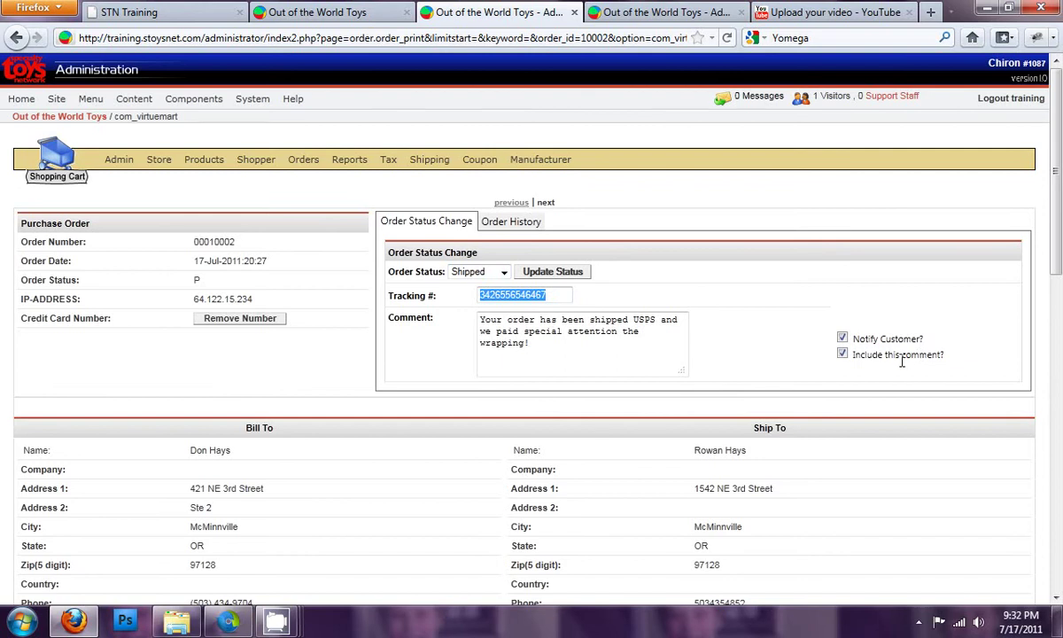
{"action": "left_click", "coordinate": [584, 358]}
{"action": "left_click_drag", "start_coordinate": [544, 295], "coordinate": [449, 301]}
{"action": "left_click", "coordinate": [553, 345]}
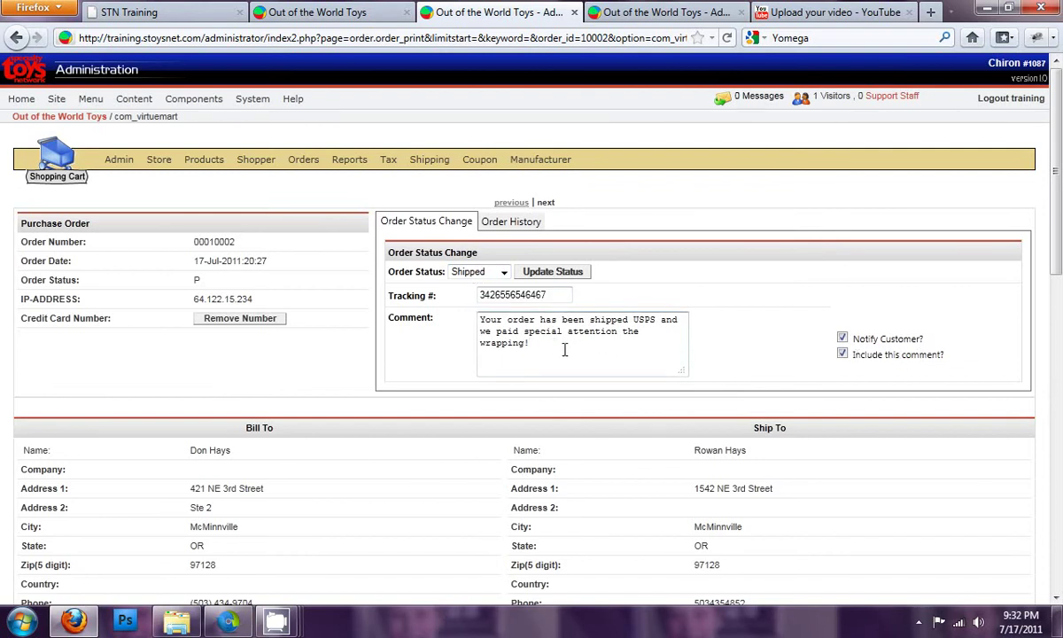
{"action": "left_click", "coordinate": [569, 273]}
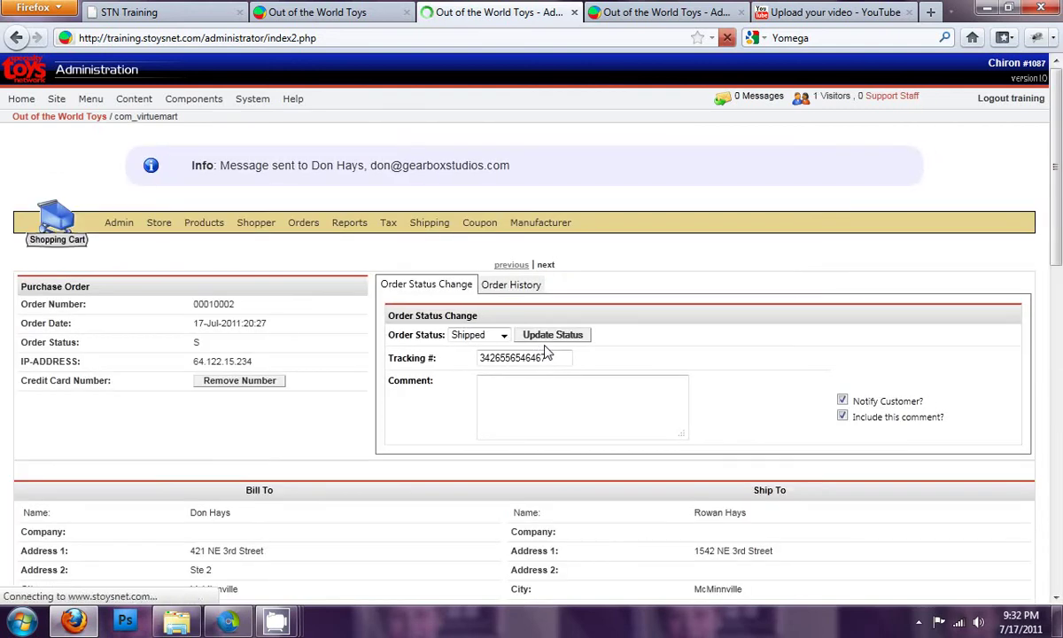
{"action": "left_click", "coordinate": [514, 288]}
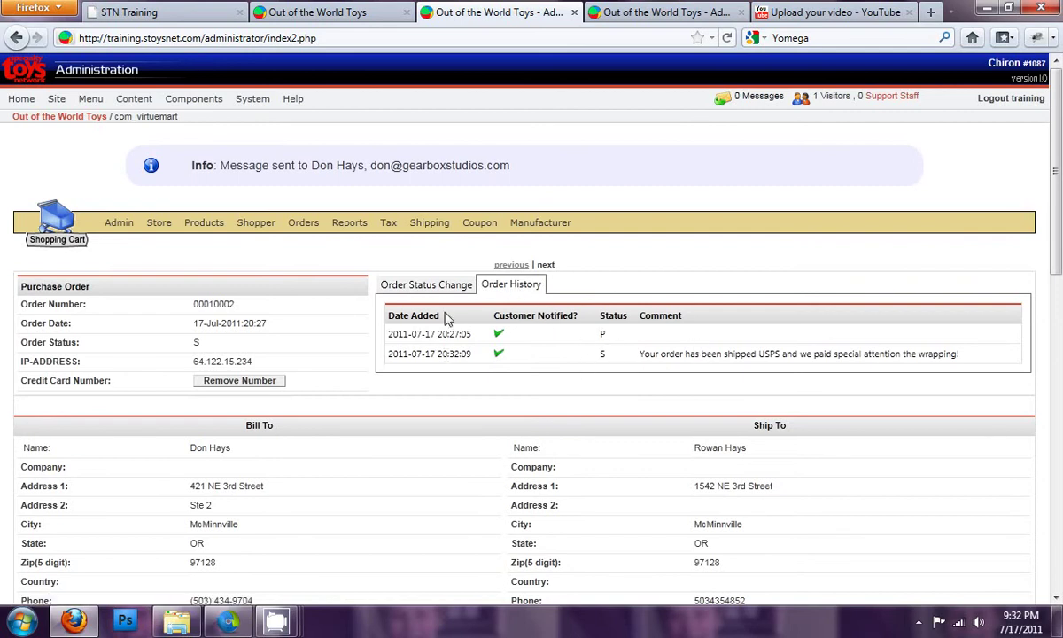
{"action": "left_click", "coordinate": [418, 282]}
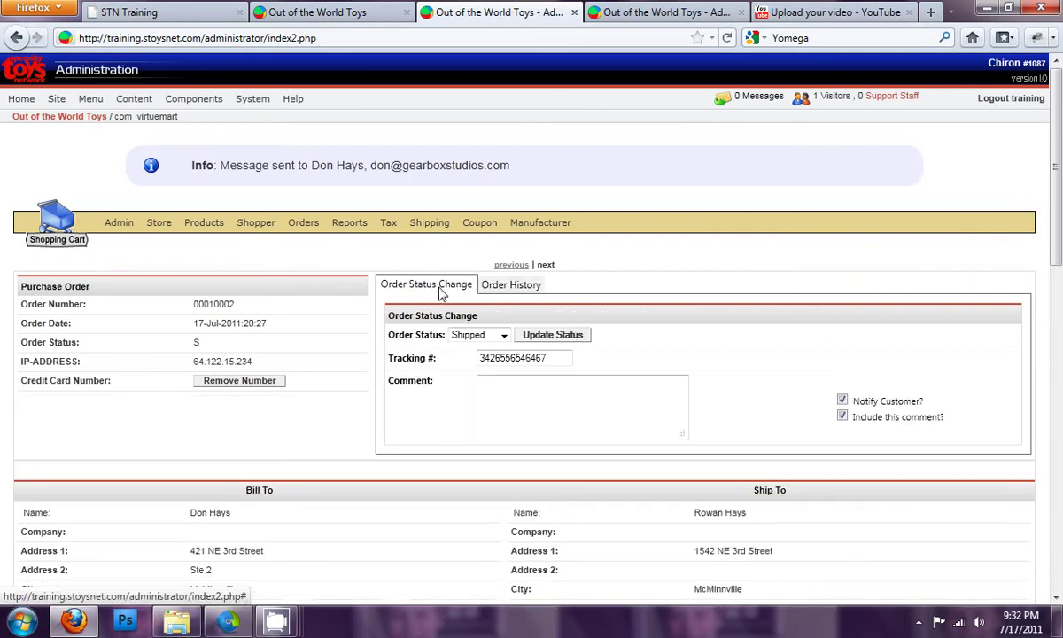
{"action": "left_click", "coordinate": [503, 336]}
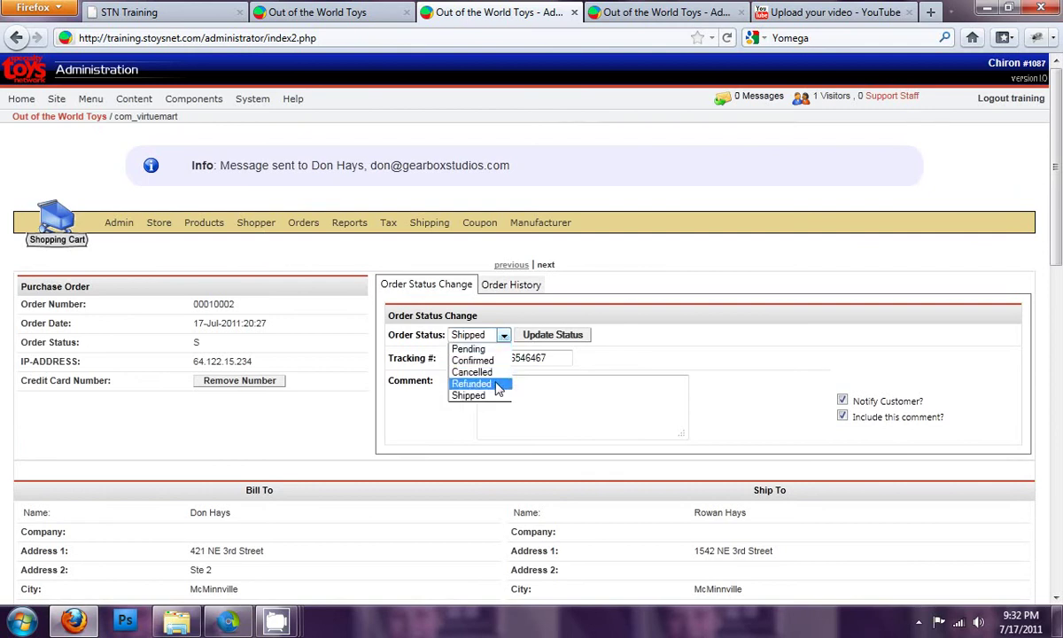
{"action": "left_click", "coordinate": [516, 310]}
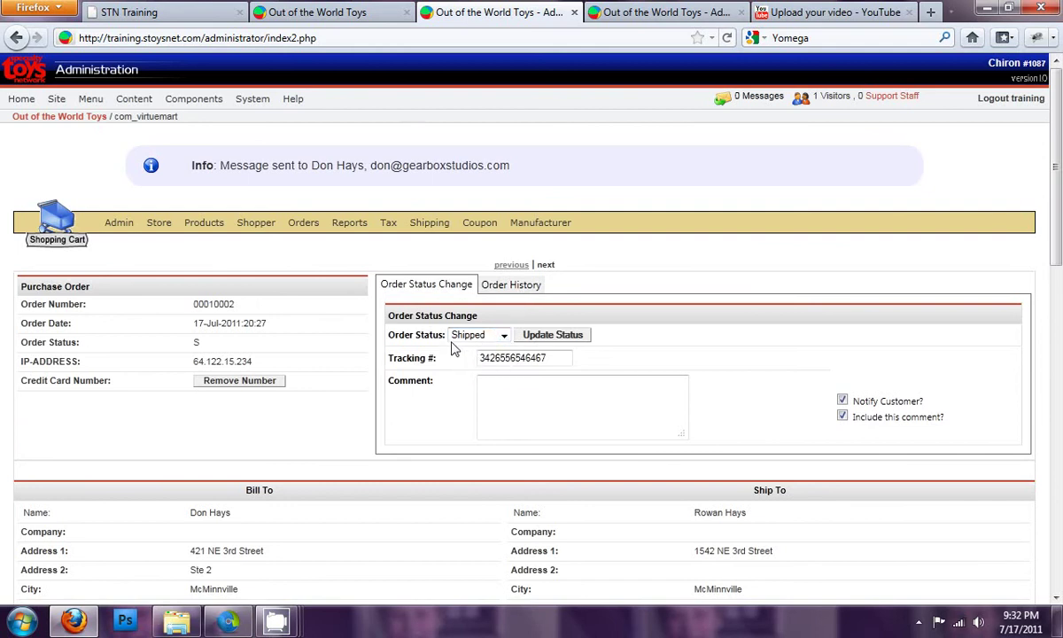
{"action": "left_click", "coordinate": [551, 395]}
{"action": "mouse_move", "coordinate": [122, 221]}
{"action": "mouse_move", "coordinate": [302, 227]}
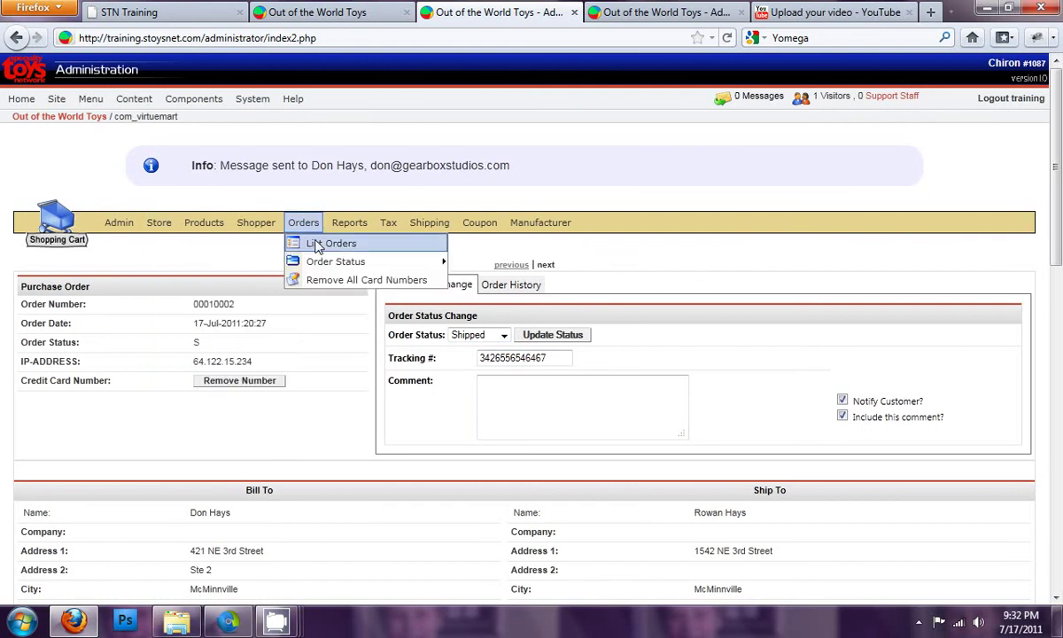
Step: Go to Orders > List Orders and open the older $725.34 pending order
{"action": "left_click", "coordinate": [319, 244]}
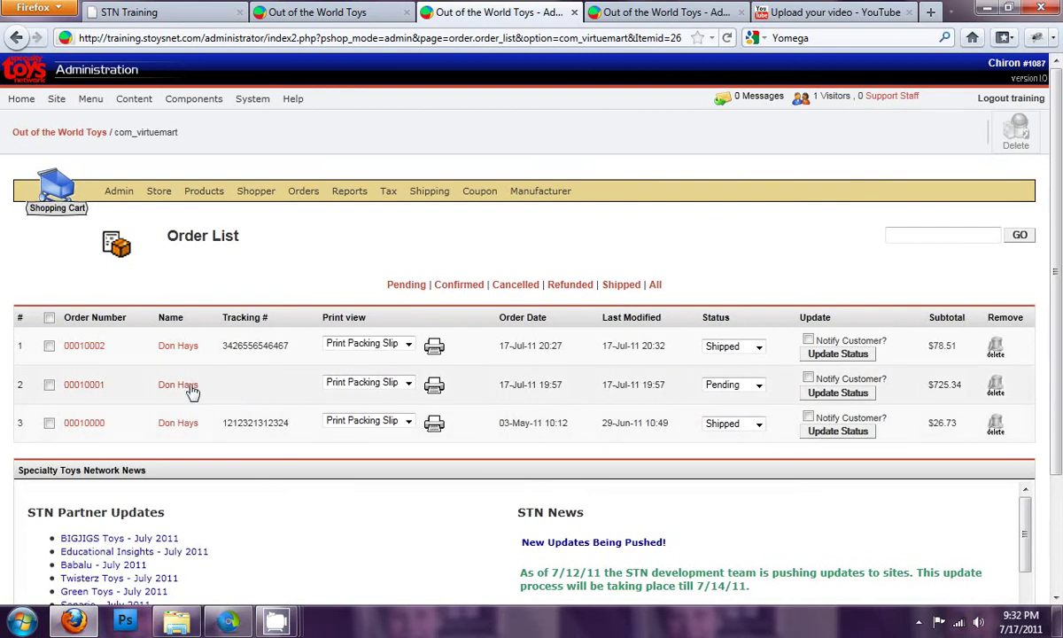
{"action": "left_click", "coordinate": [85, 386]}
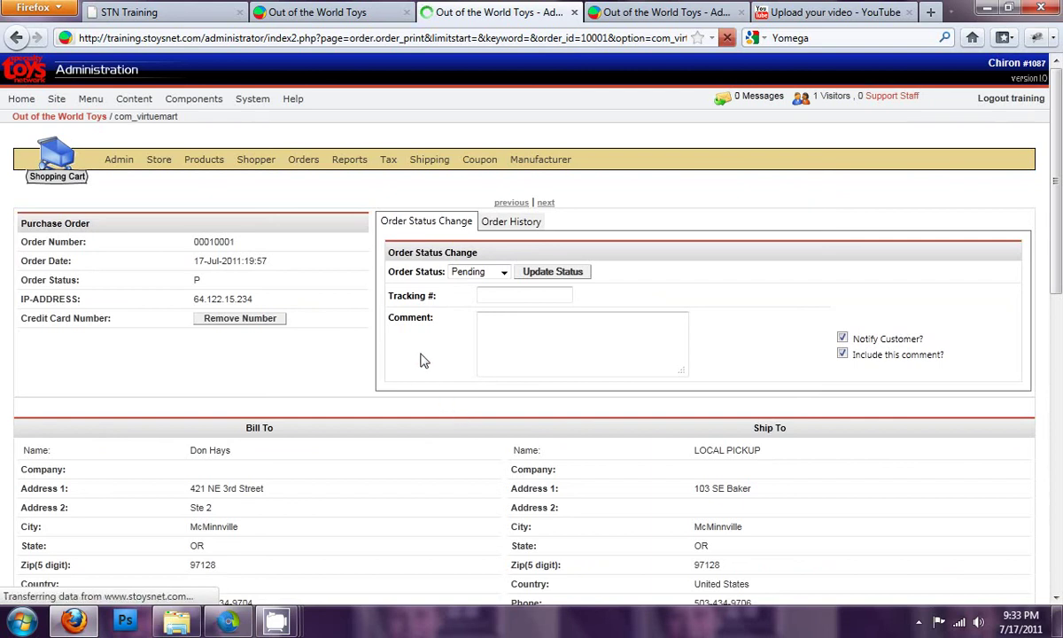
{"action": "scroll", "coordinate": [422, 360], "scroll_direction": "down", "scroll_amount": 4}
{"action": "scroll", "coordinate": [441, 360], "scroll_direction": "down", "scroll_amount": 4}
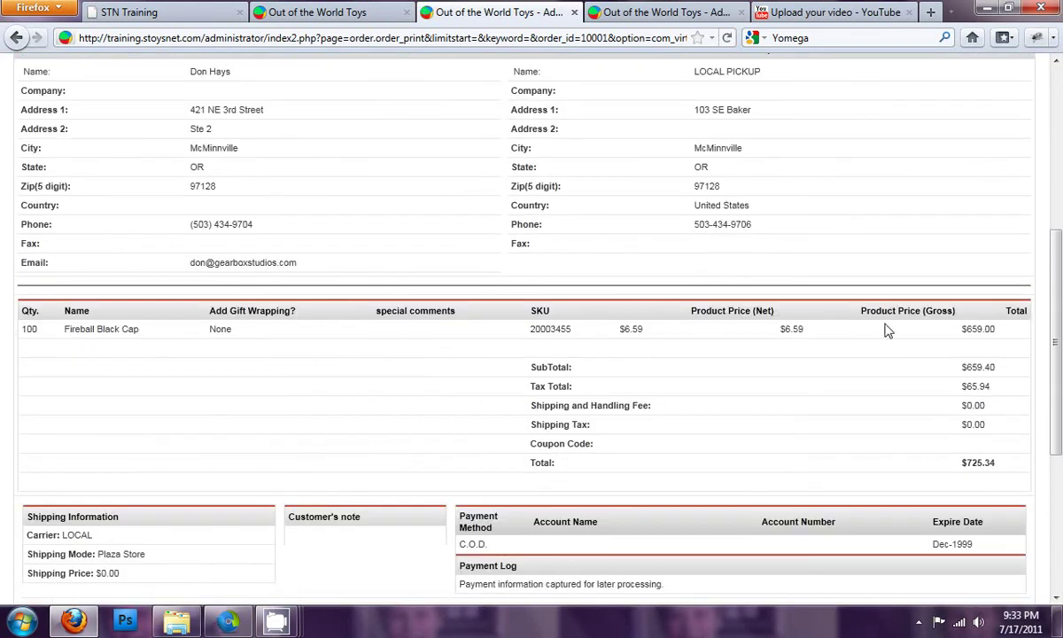
{"action": "scroll", "coordinate": [880, 356], "scroll_direction": "down", "scroll_amount": 2}
{"action": "scroll", "coordinate": [880, 357], "scroll_direction": "down", "scroll_amount": 2}
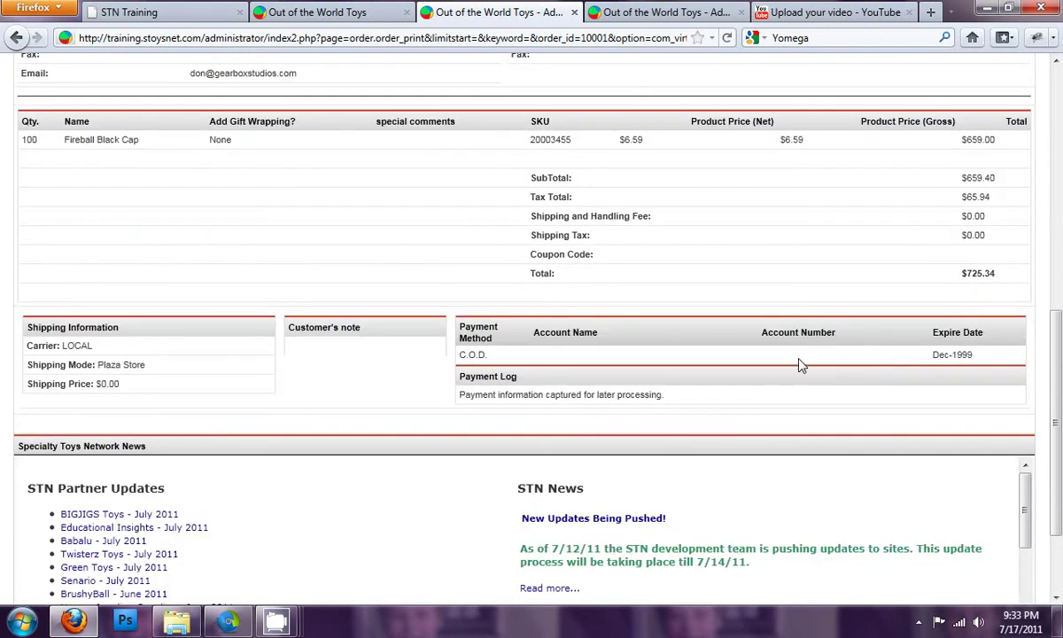
{"action": "left_click_drag", "start_coordinate": [457, 354], "coordinate": [511, 351]}
{"action": "left_click", "coordinate": [511, 351]}
{"action": "scroll", "coordinate": [458, 407], "scroll_direction": "up", "scroll_amount": 2}
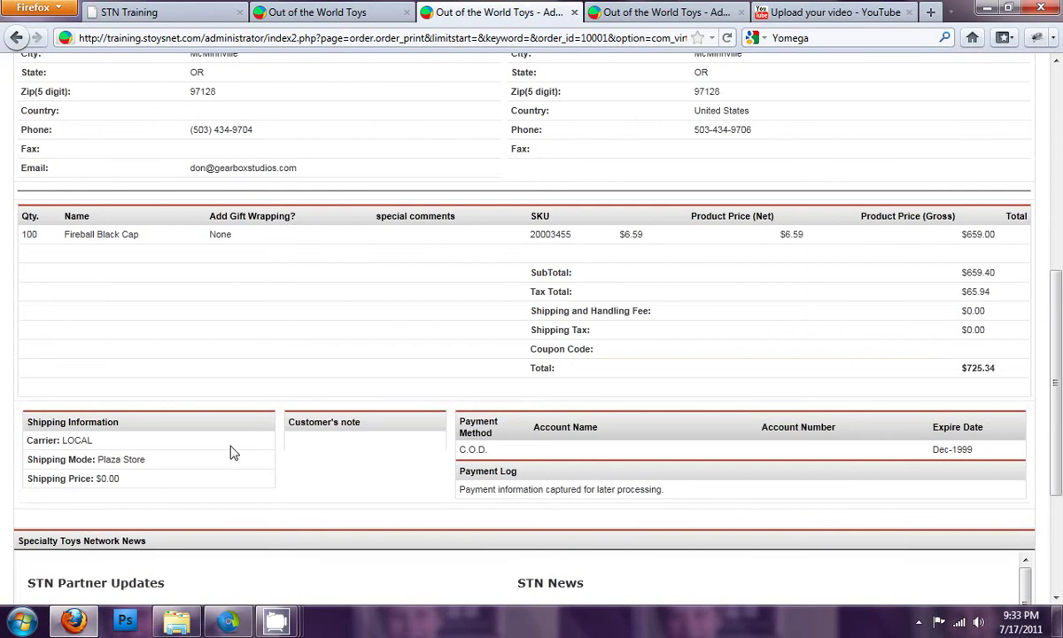
{"action": "scroll", "coordinate": [237, 457], "scroll_direction": "up", "scroll_amount": 2}
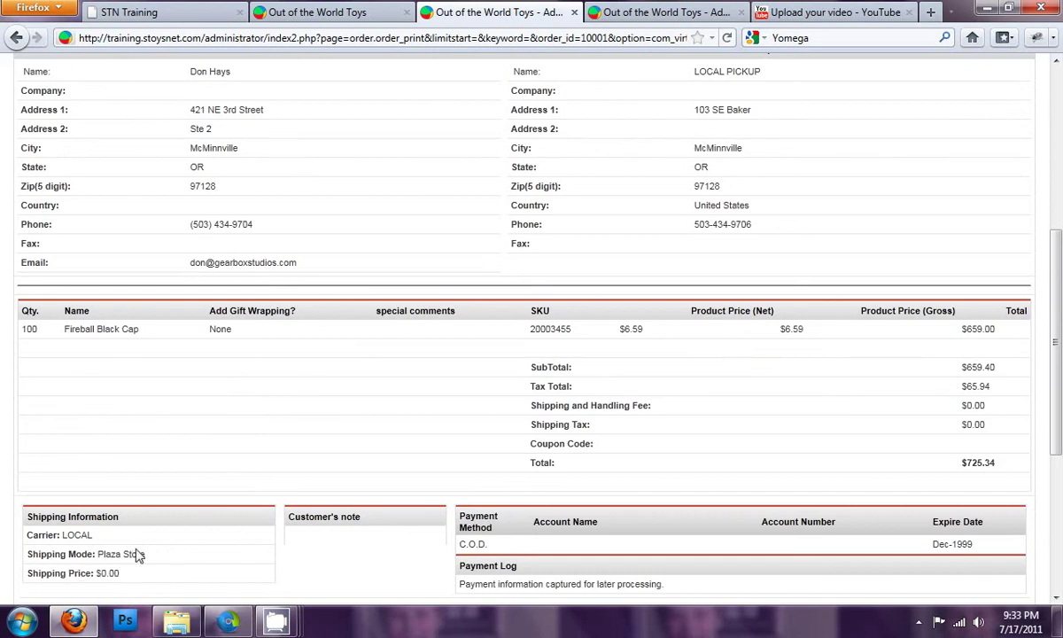
{"action": "scroll", "coordinate": [301, 483], "scroll_direction": "up", "scroll_amount": 8}
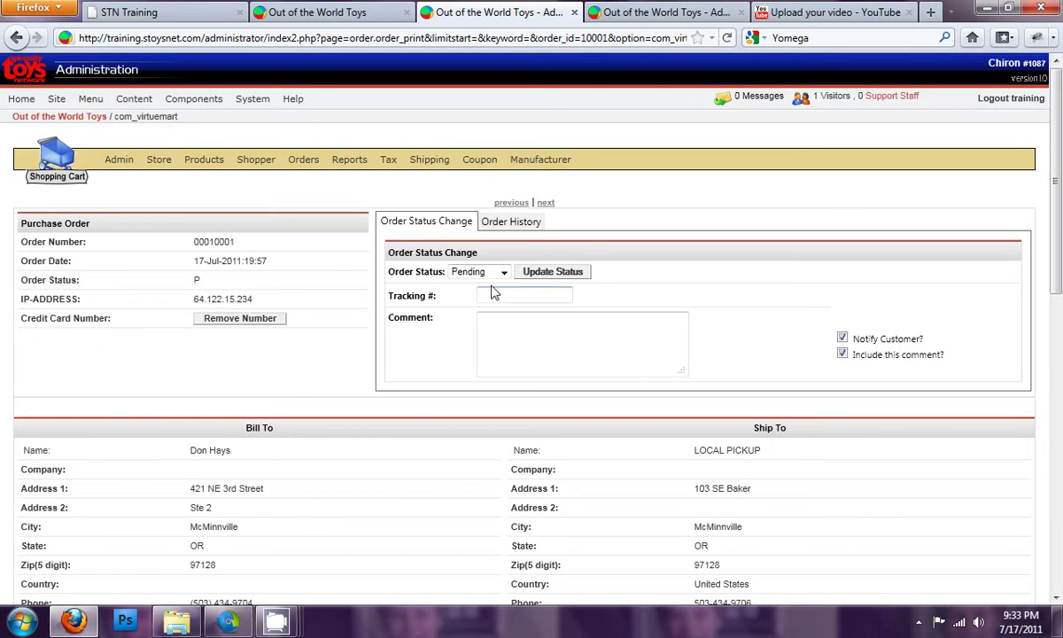
Step: Change the $725.34 order's status to Confirmed and update it, notifying the customer
{"action": "left_click", "coordinate": [503, 272]}
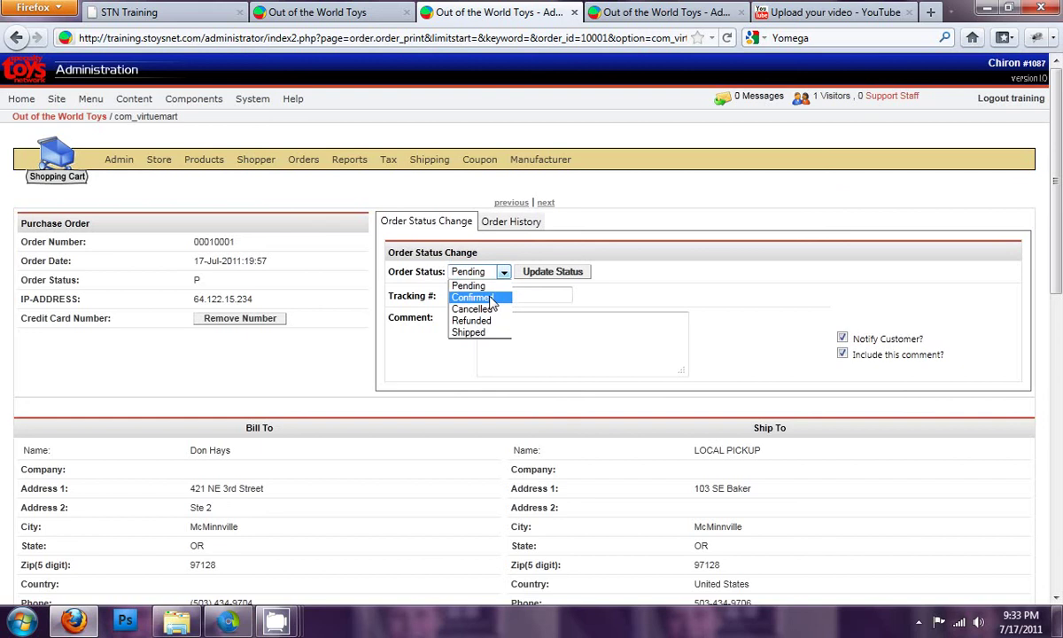
{"action": "left_click", "coordinate": [491, 298]}
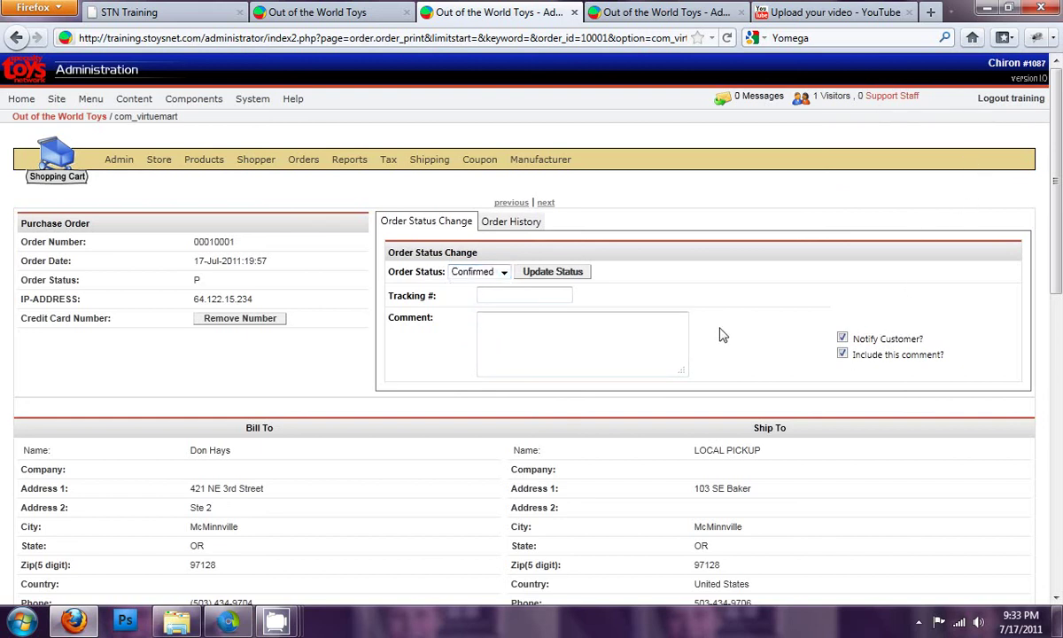
{"action": "left_click", "coordinate": [556, 276]}
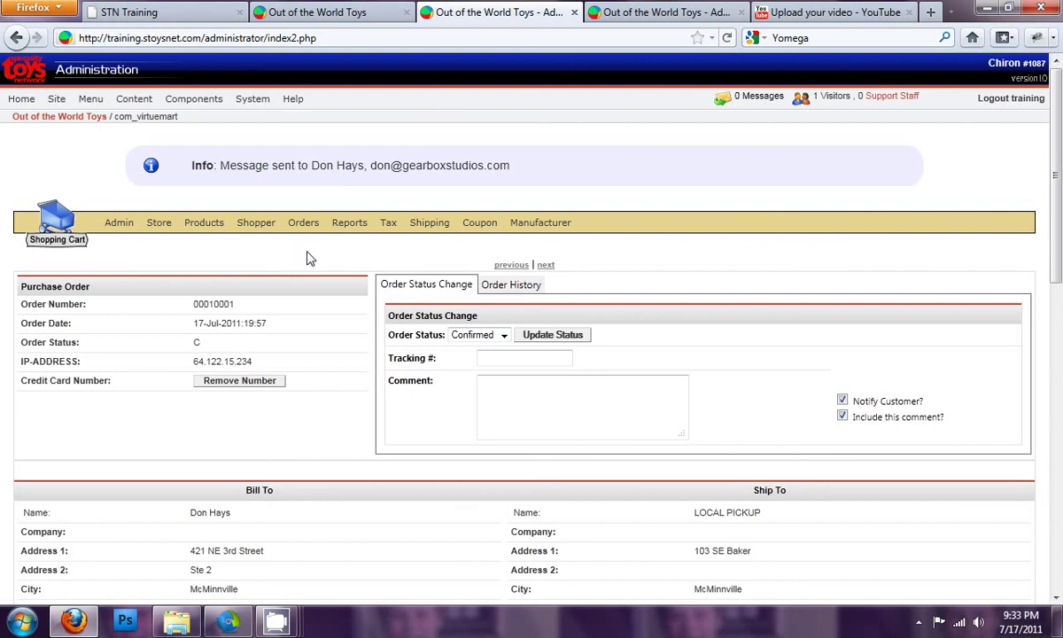
Step: Scroll through the confirmed order's details
{"action": "mouse_move", "coordinate": [303, 224]}
{"action": "left_click", "coordinate": [589, 403]}
{"action": "scroll", "coordinate": [487, 406], "scroll_direction": "down", "scroll_amount": 4}
{"action": "scroll", "coordinate": [498, 399], "scroll_direction": "down", "scroll_amount": 10}
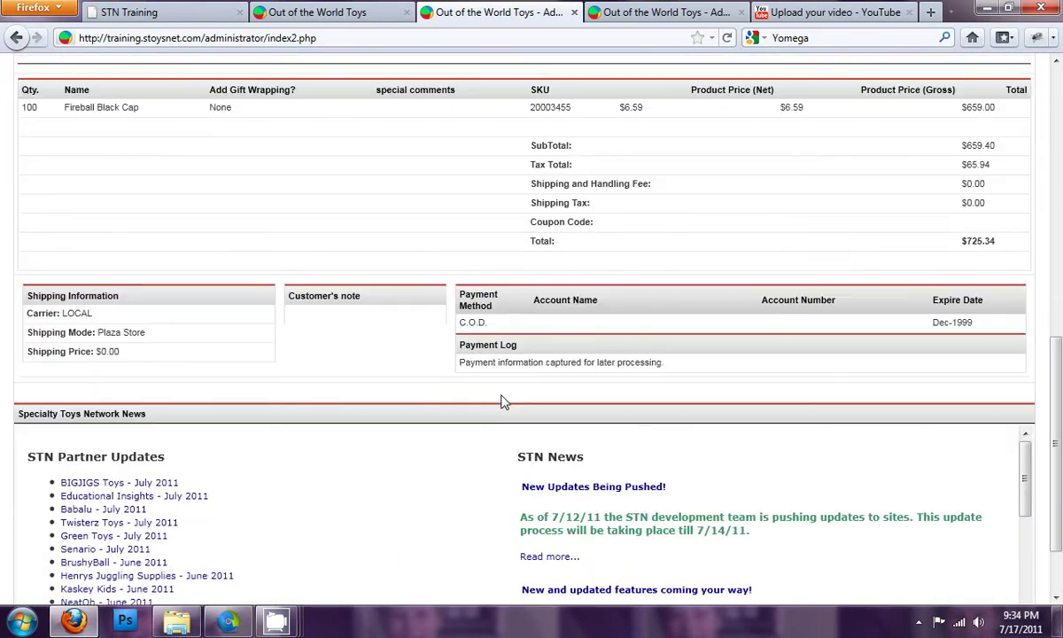